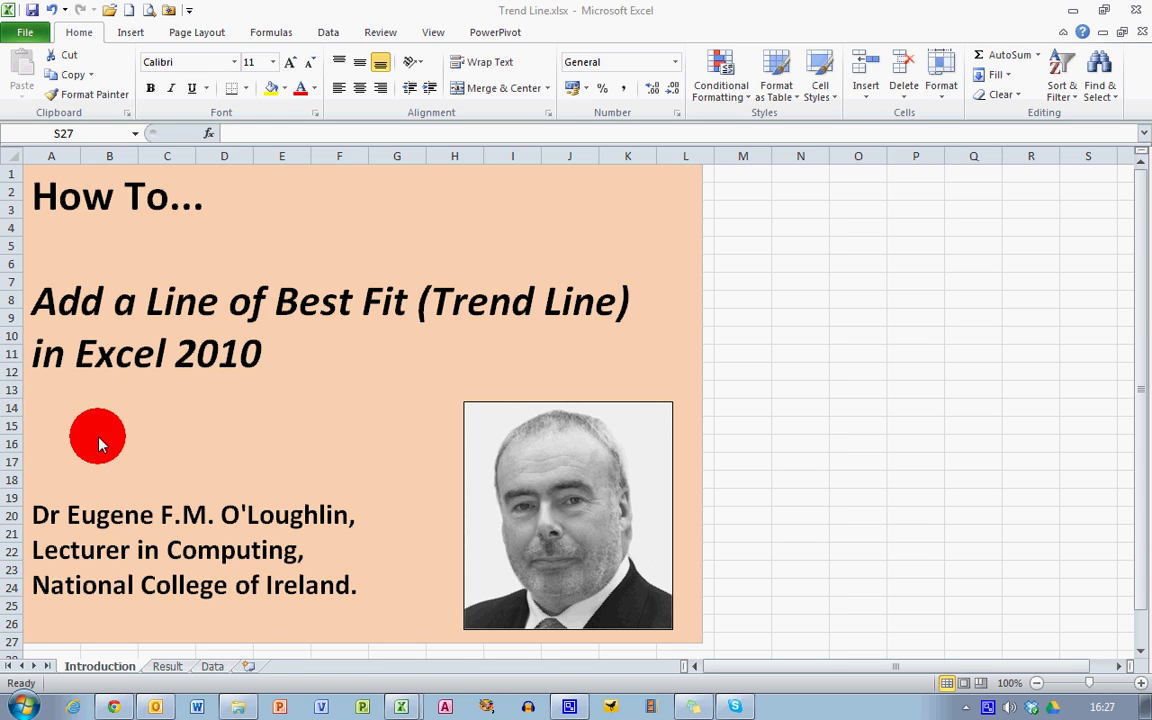
On the Data sheet, insert a markers-only scatter chart of Month and Sales (€) from A1:B13 and place it beside the table
left_click(170, 666)
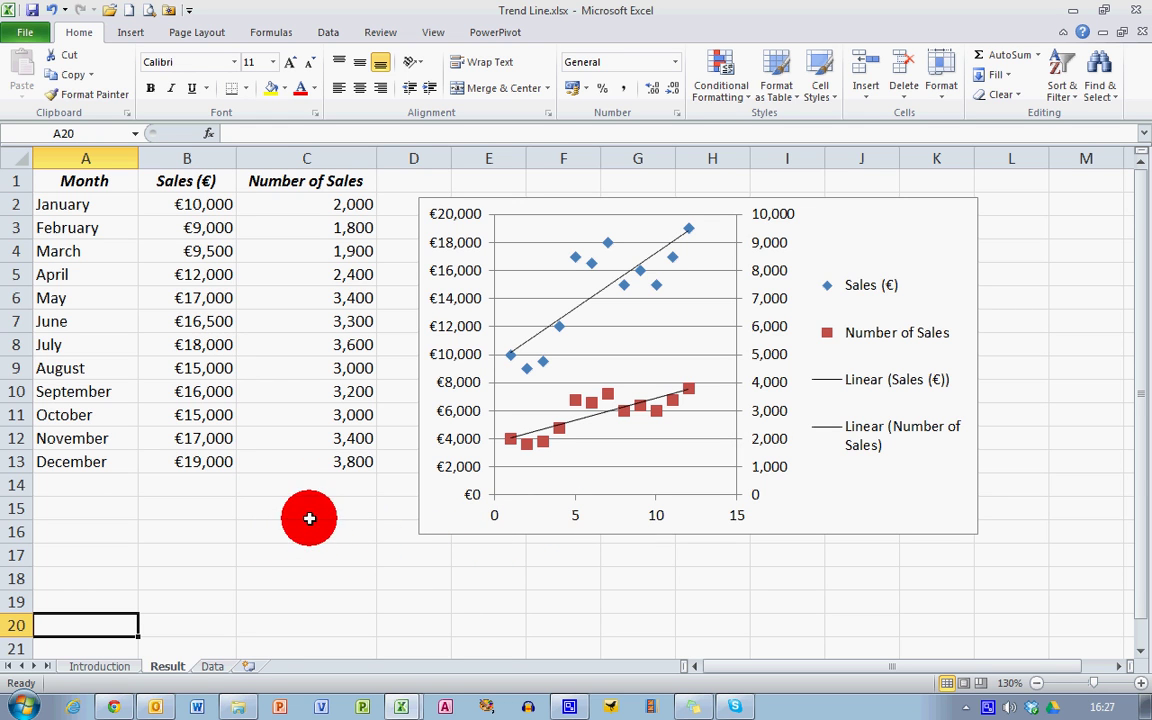
left_click(213, 666)
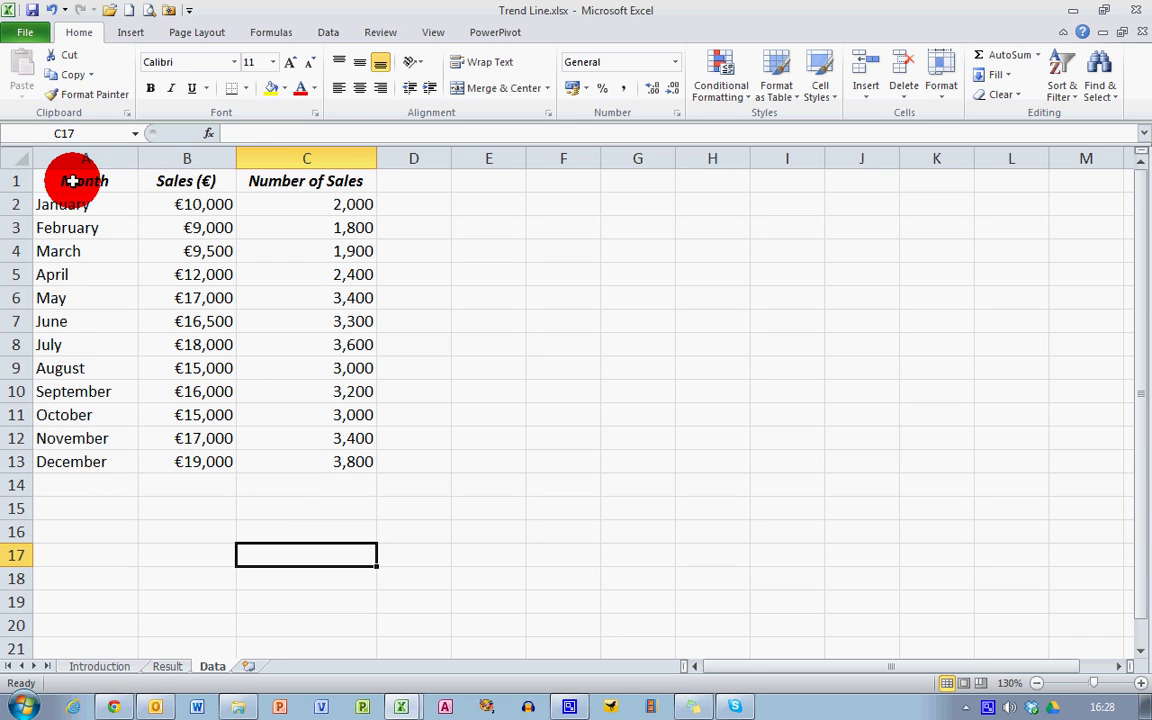
left_click_drag(73, 181, 208, 465)
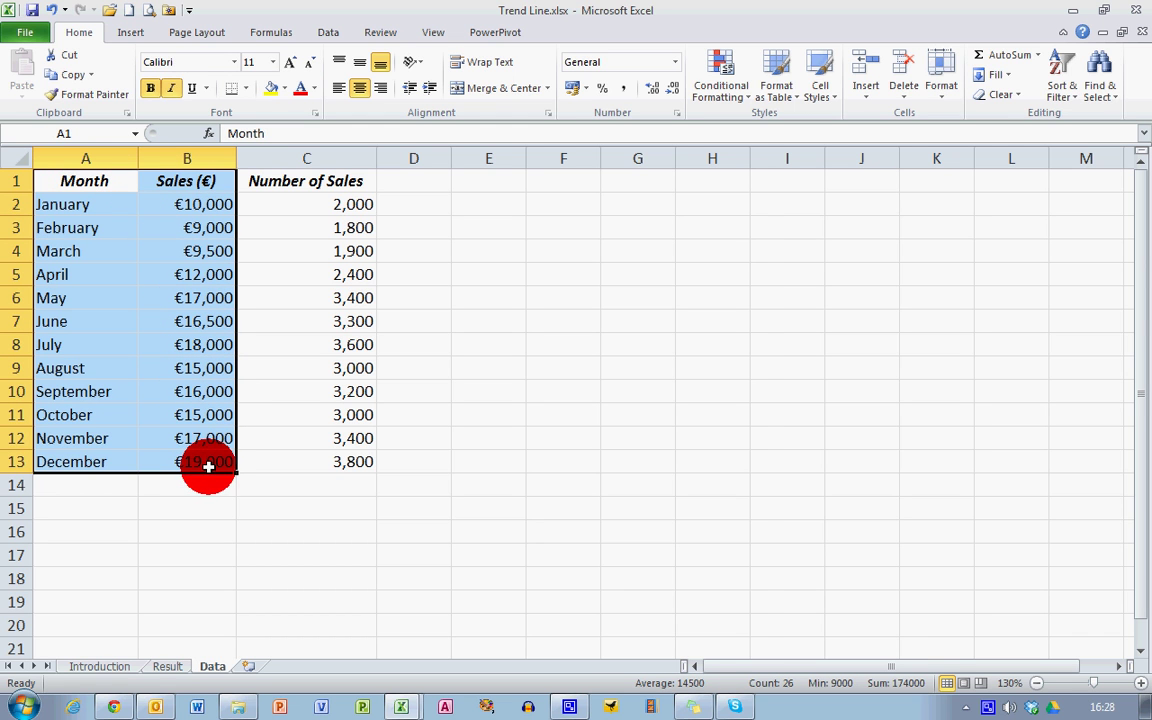
left_click(130, 34)
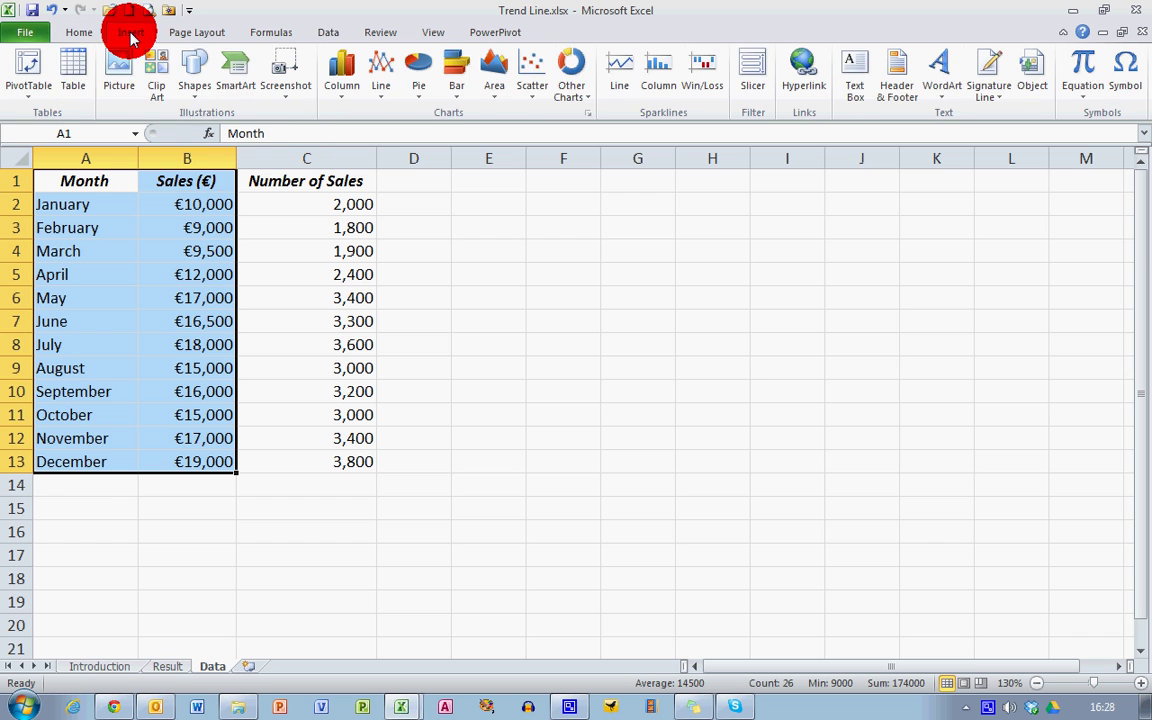
left_click(533, 100)
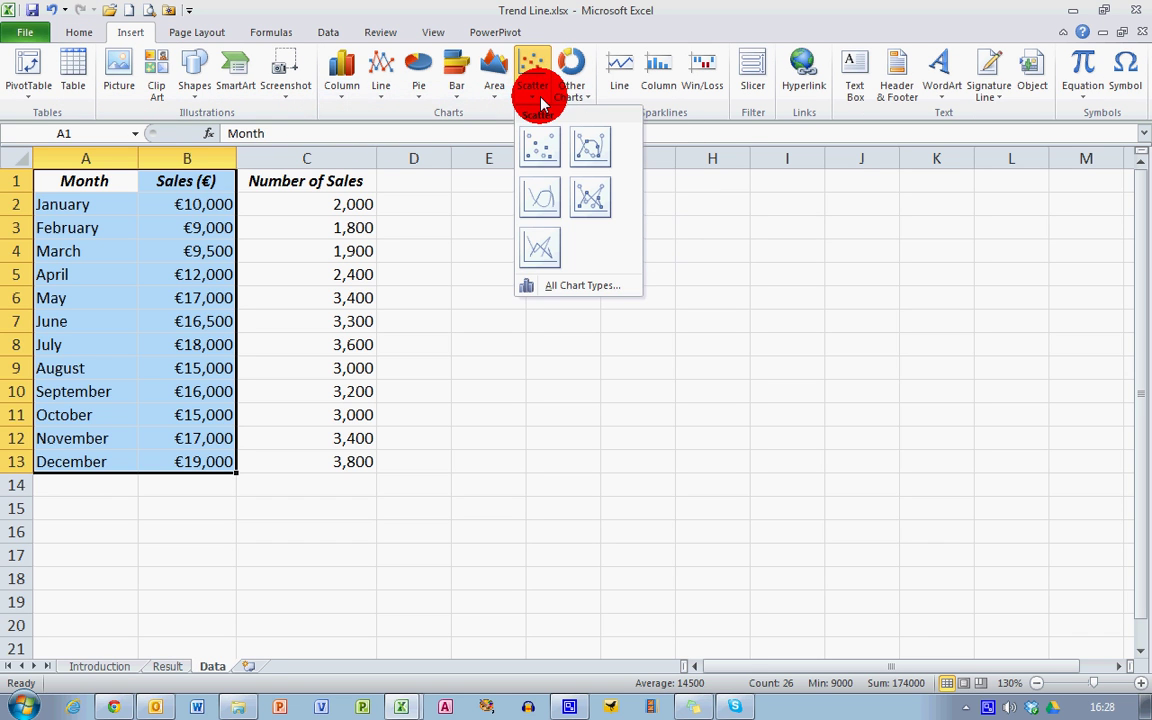
left_click(549, 156)
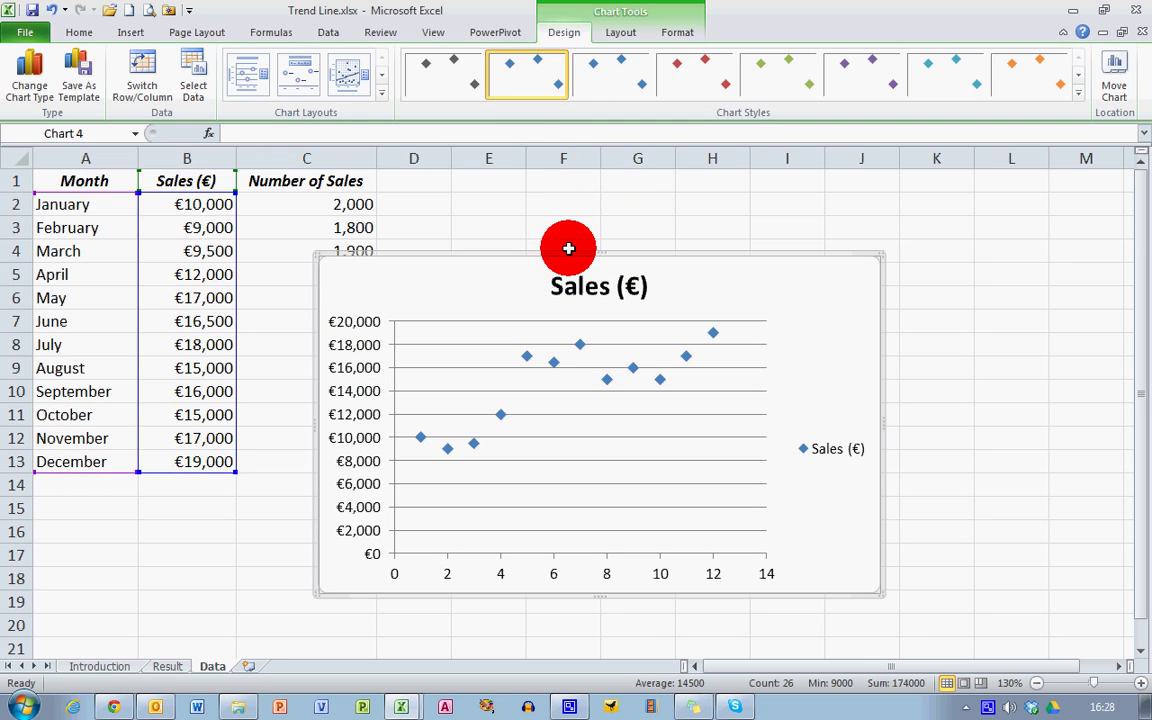
left_click_drag(569, 254, 662, 187)
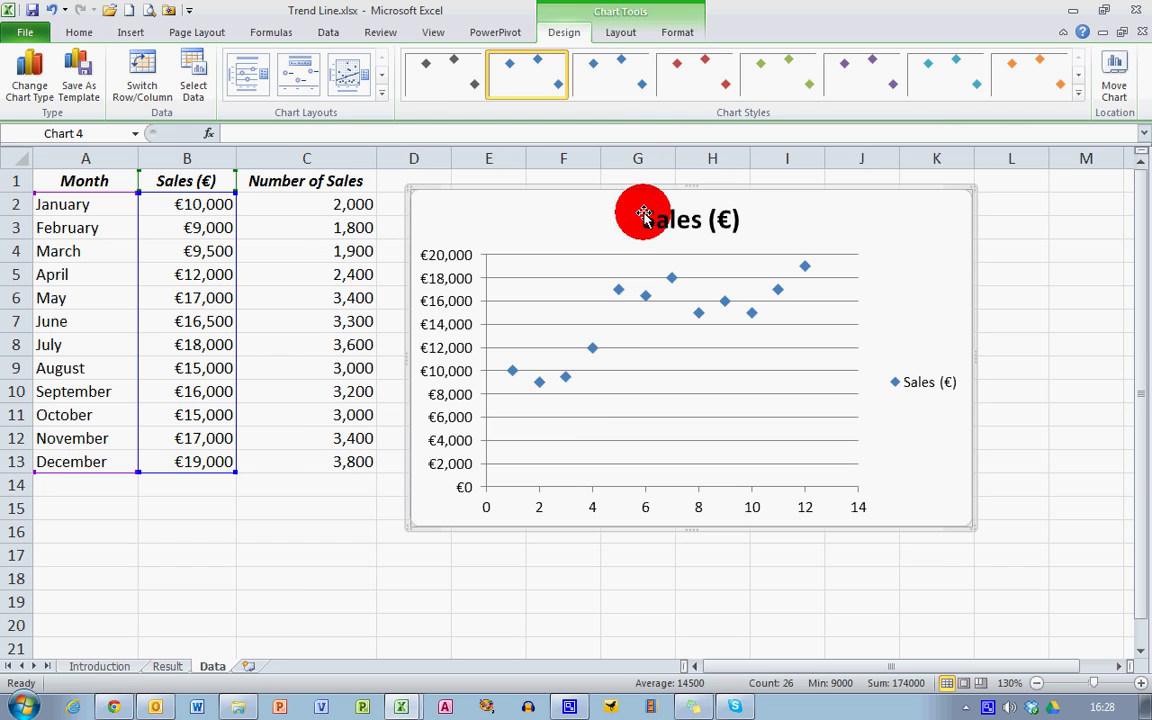
left_click(455, 601)
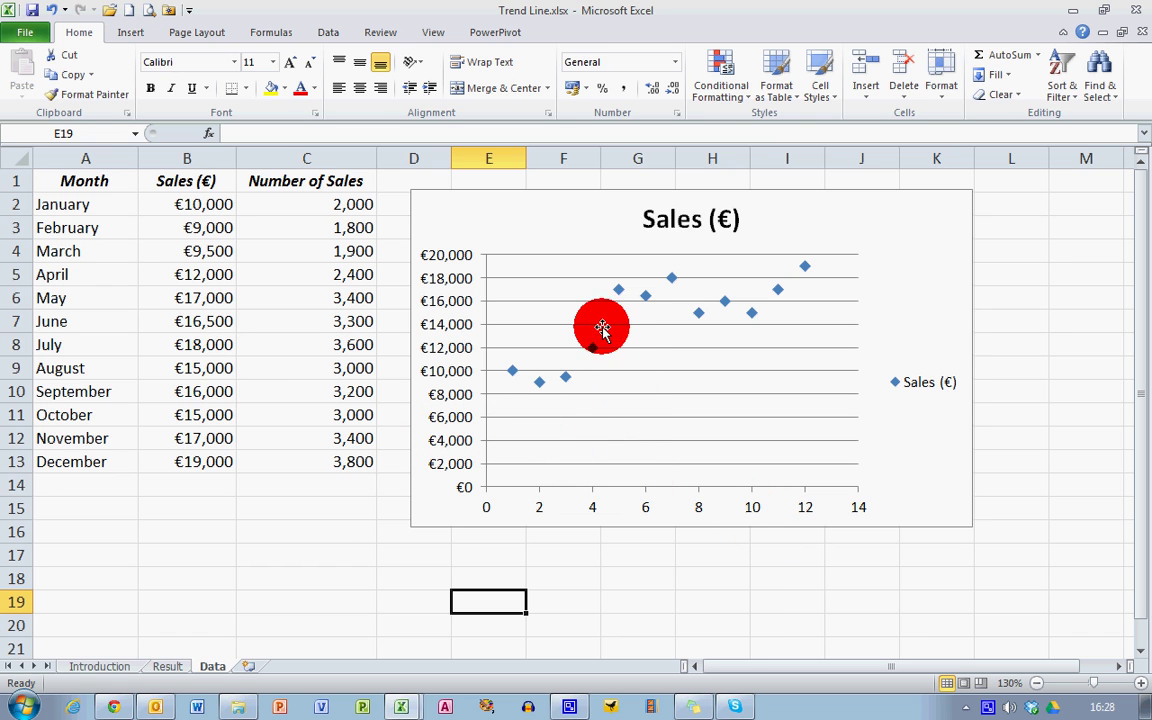
Add a linear trendline to the Sales (€) scatter chart
left_click(586, 226)
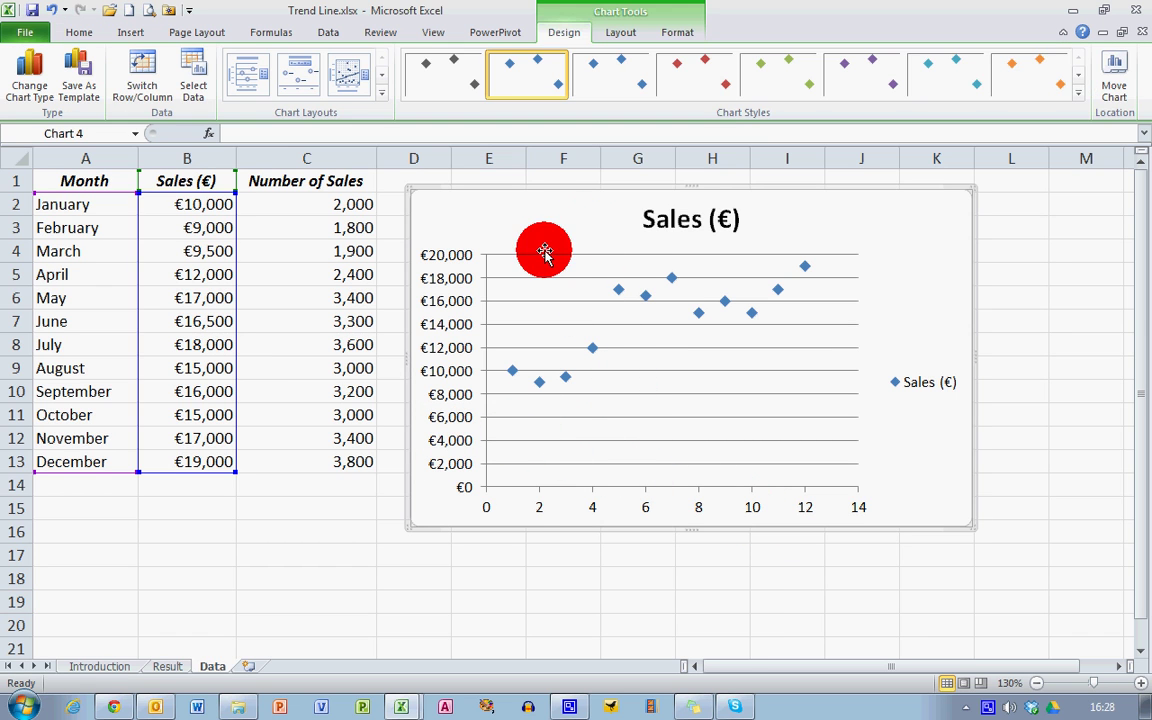
left_click(624, 34)
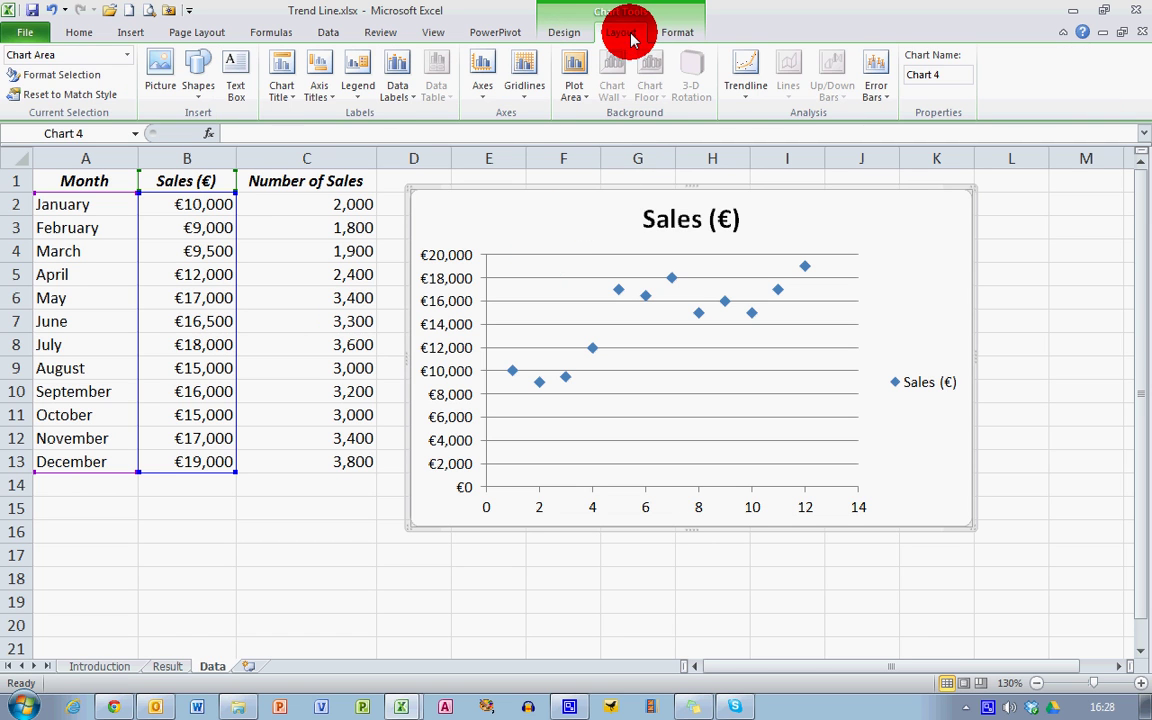
left_click(748, 80)
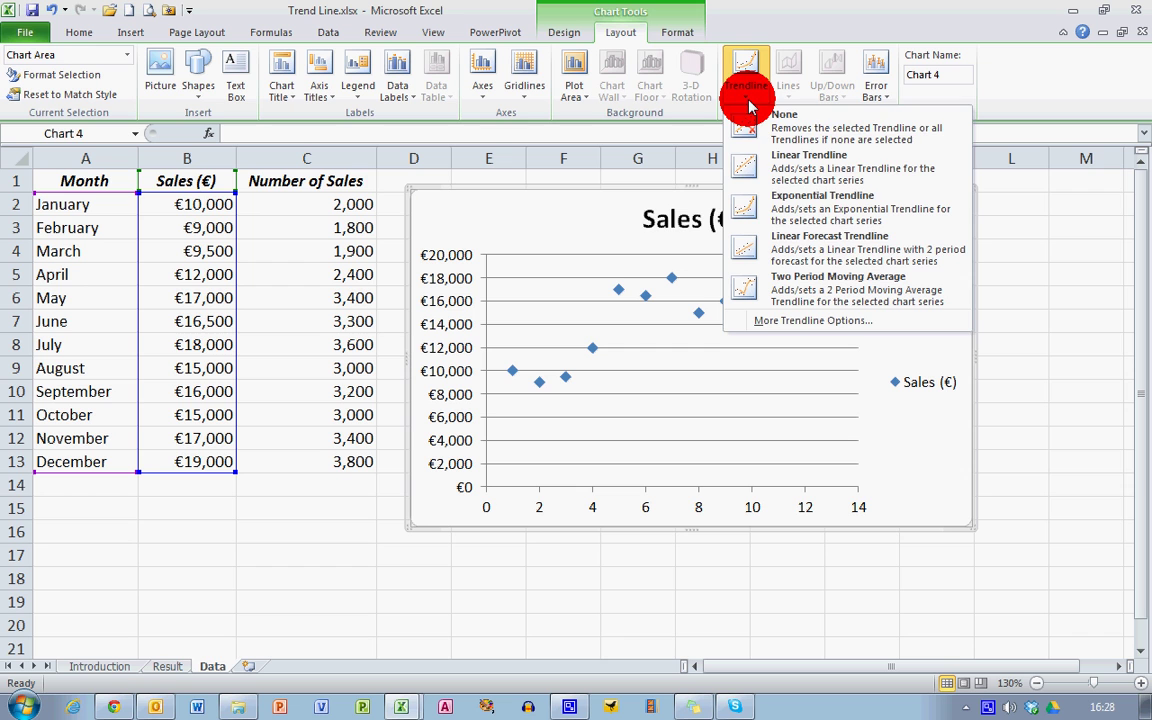
left_click(897, 170)
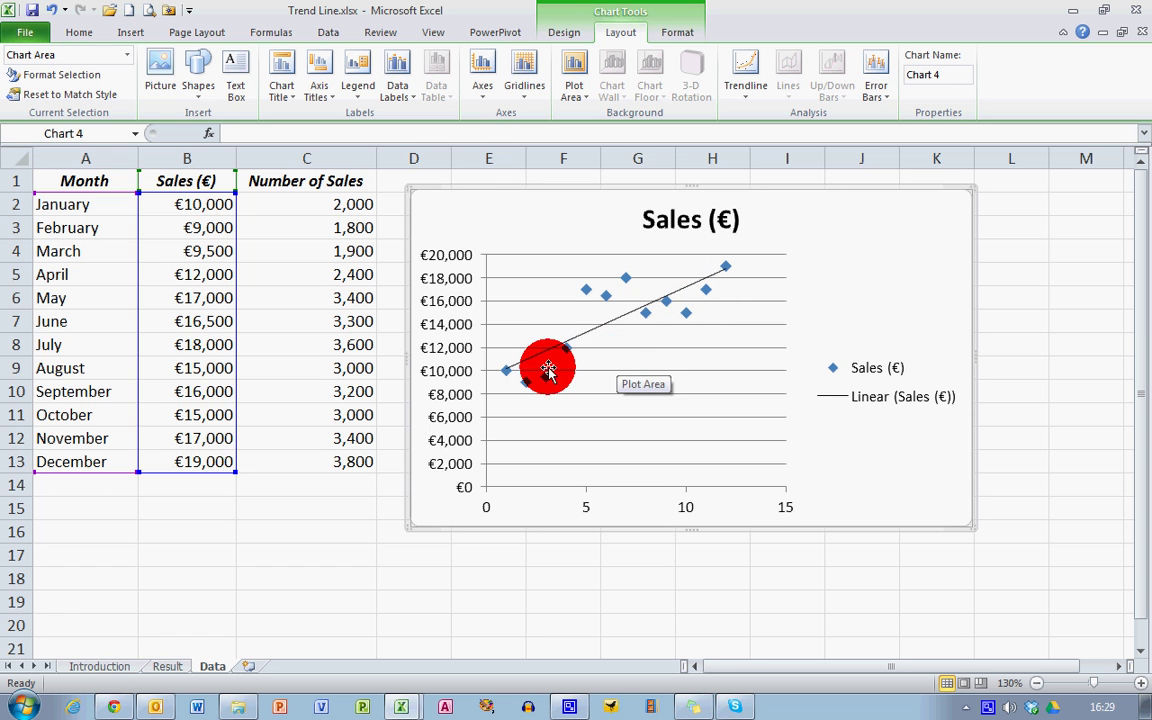
Thicken the linear trendline of the Sales (€) chart by increasing its line width
left_click(612, 326)
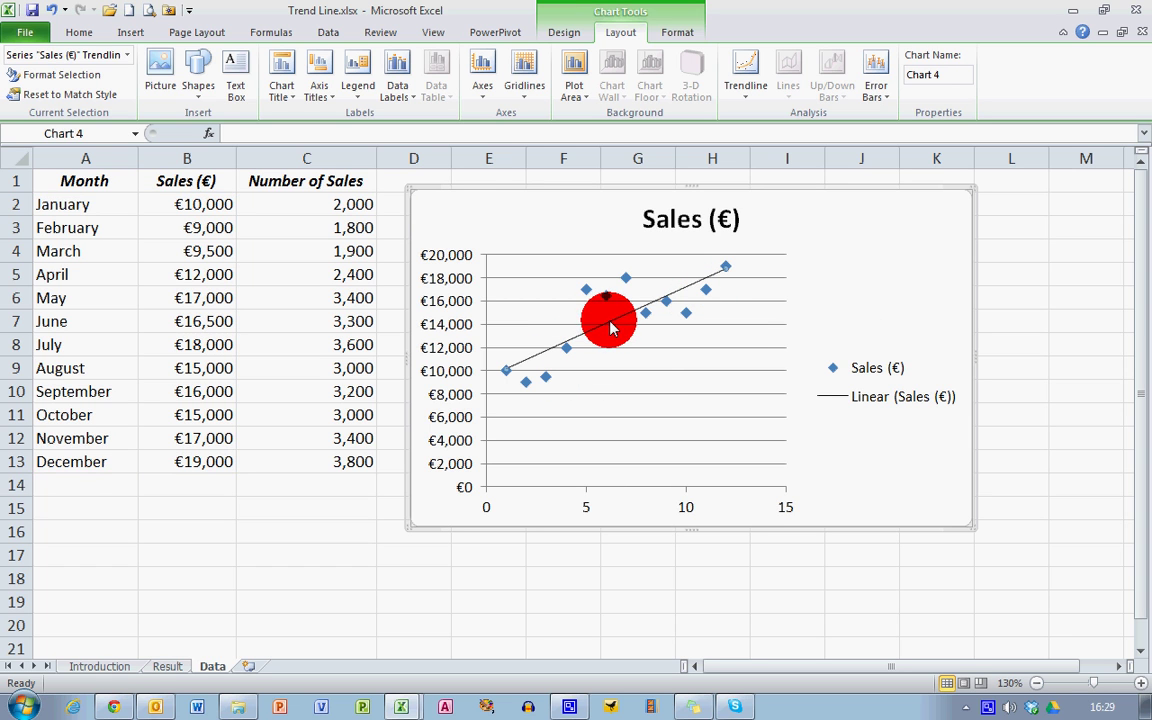
right_click(622, 323)
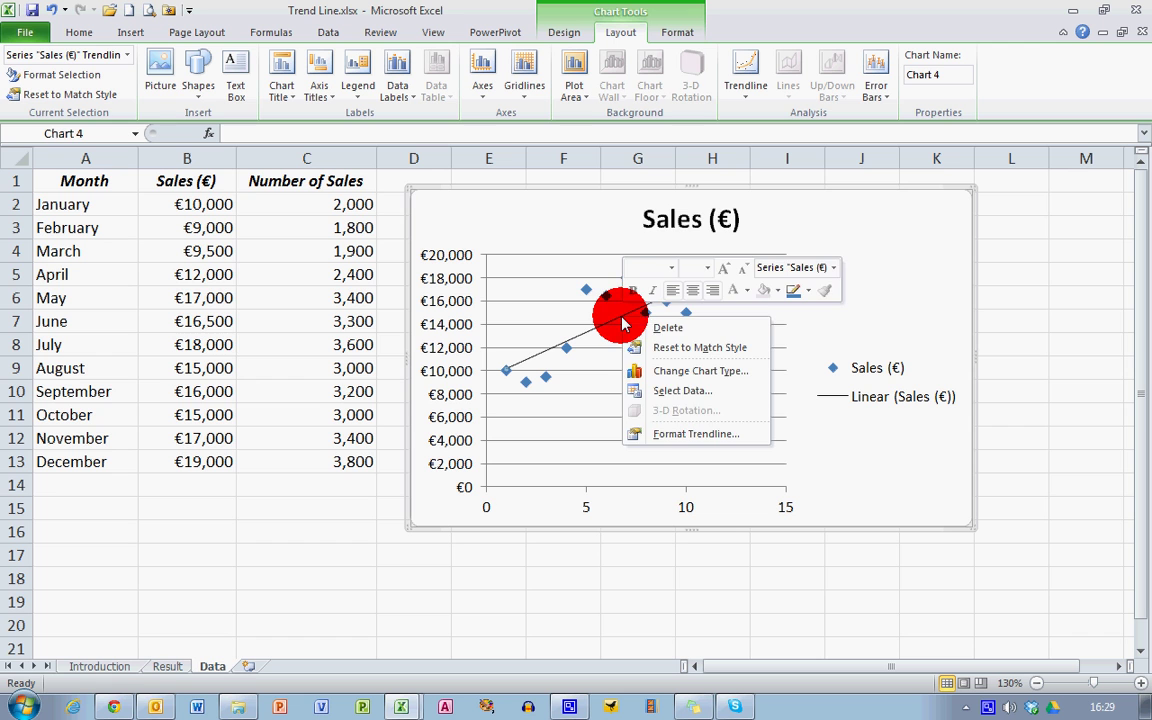
left_click(692, 440)
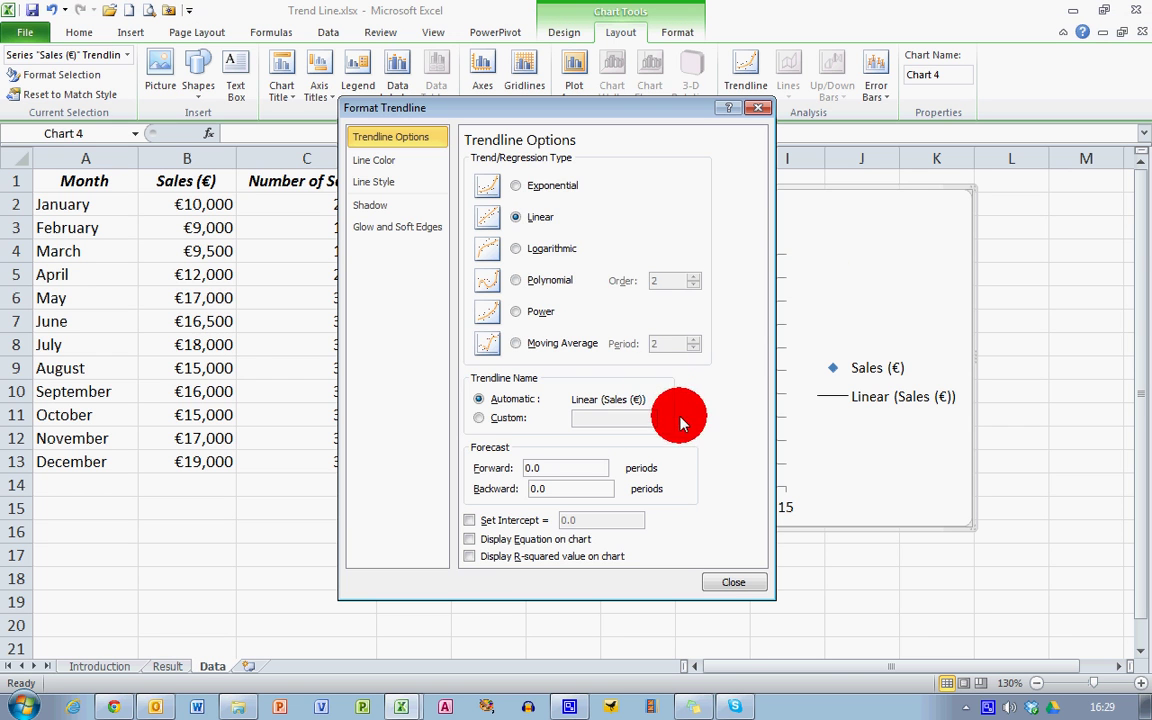
left_click(385, 181)
left_click(599, 157)
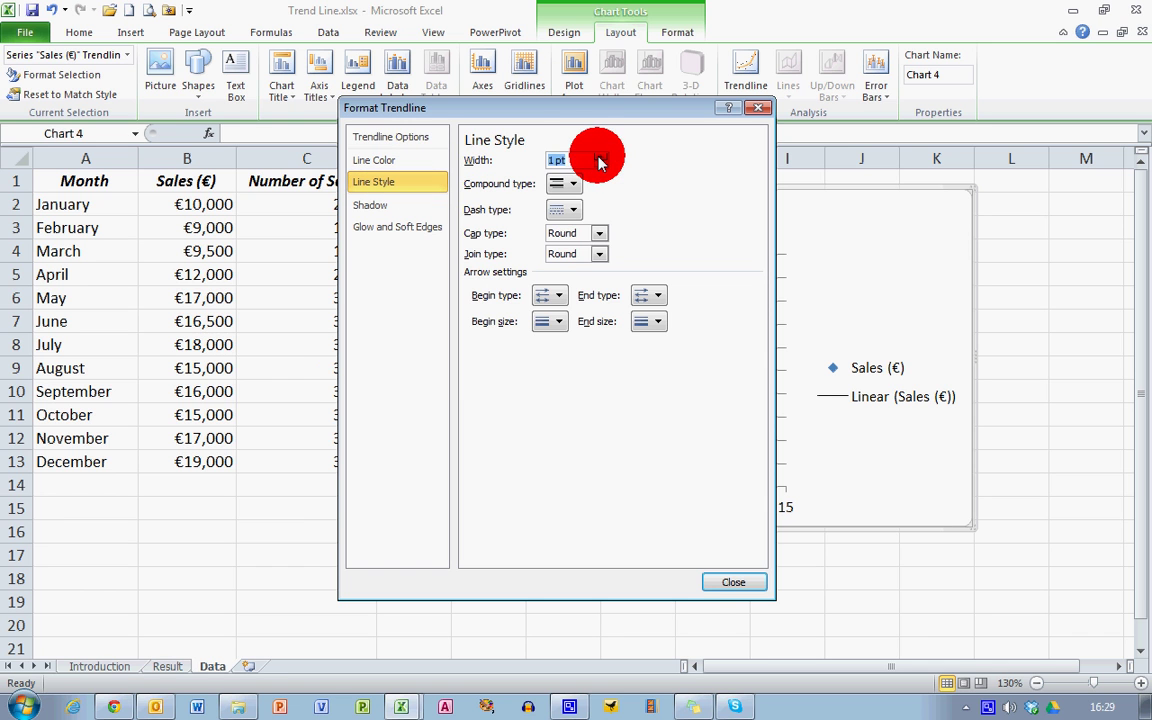
left_click(733, 584)
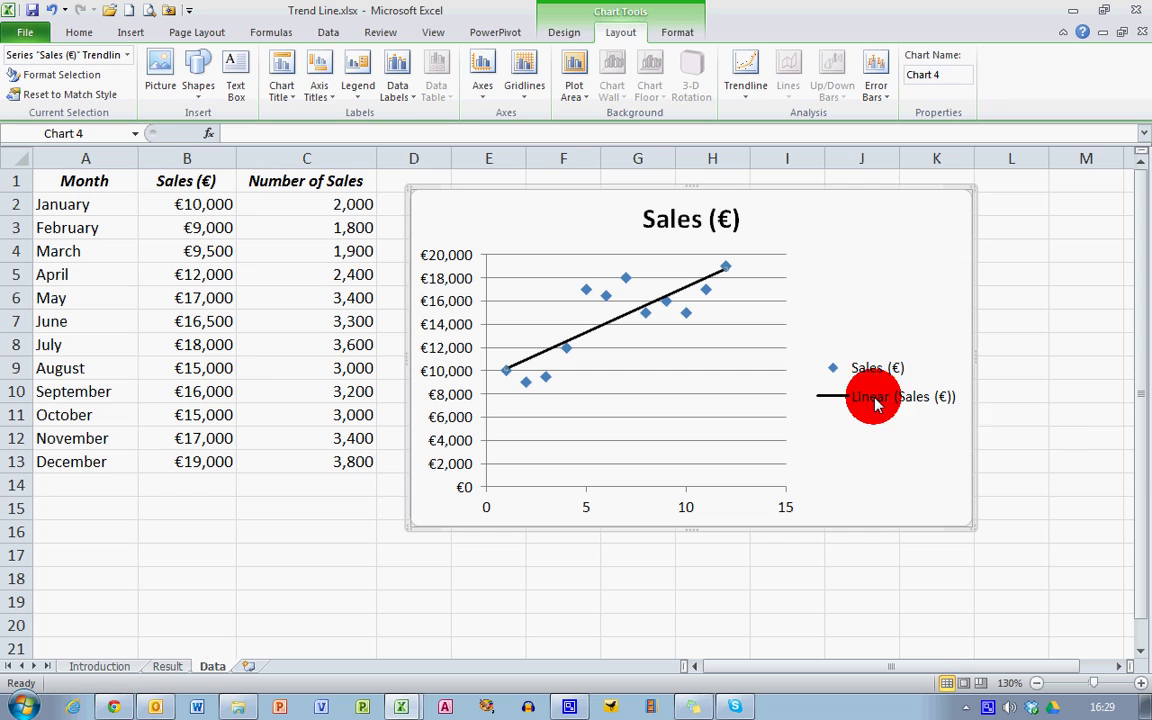
Move the Sales (€) chart far away from the table, to about column V, and return to the data
left_click(1060, 447)
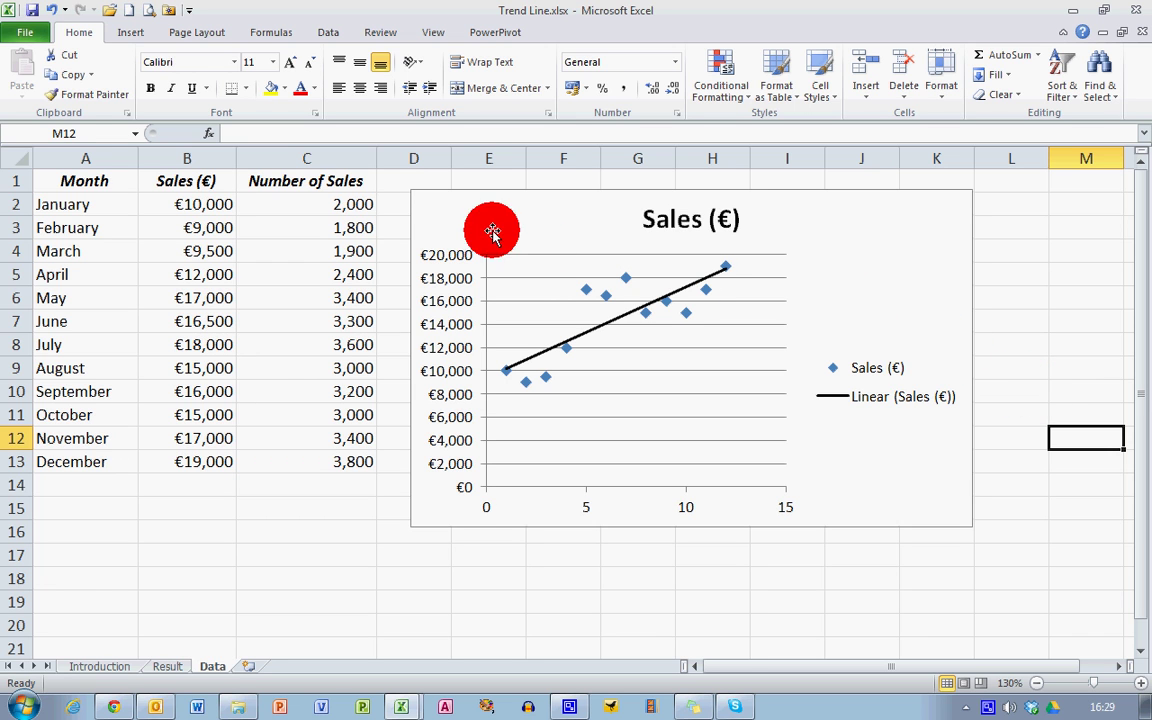
left_click_drag(424, 188, 1110, 305)
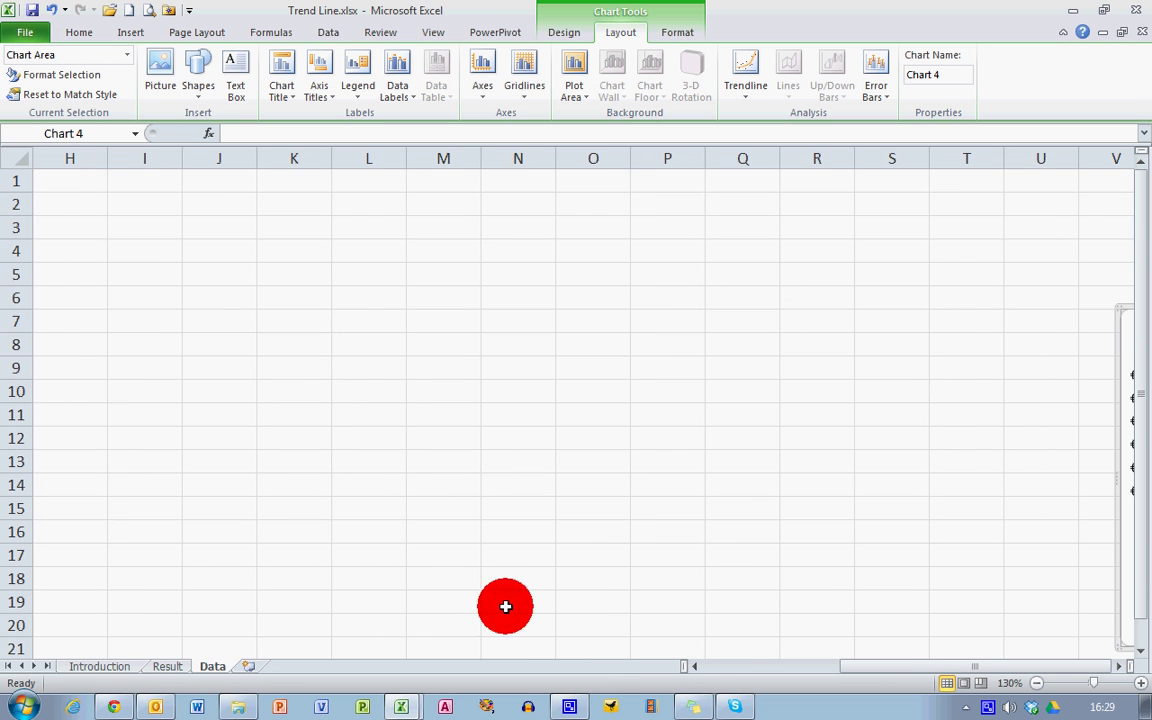
left_click(725, 676)
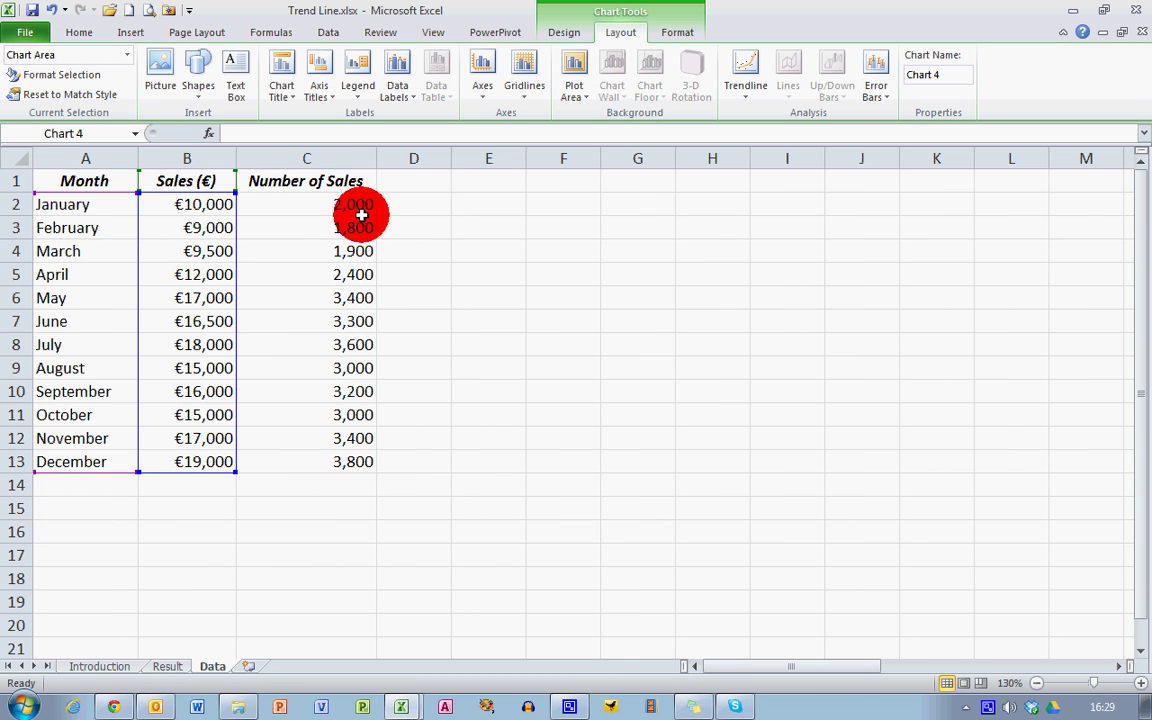
Insert a markers-only scatter chart of Month, Sales (€) and Number of Sales from A1:C13 and place it beside the table
left_click(92, 181)
left_click_drag(92, 181, 338, 462)
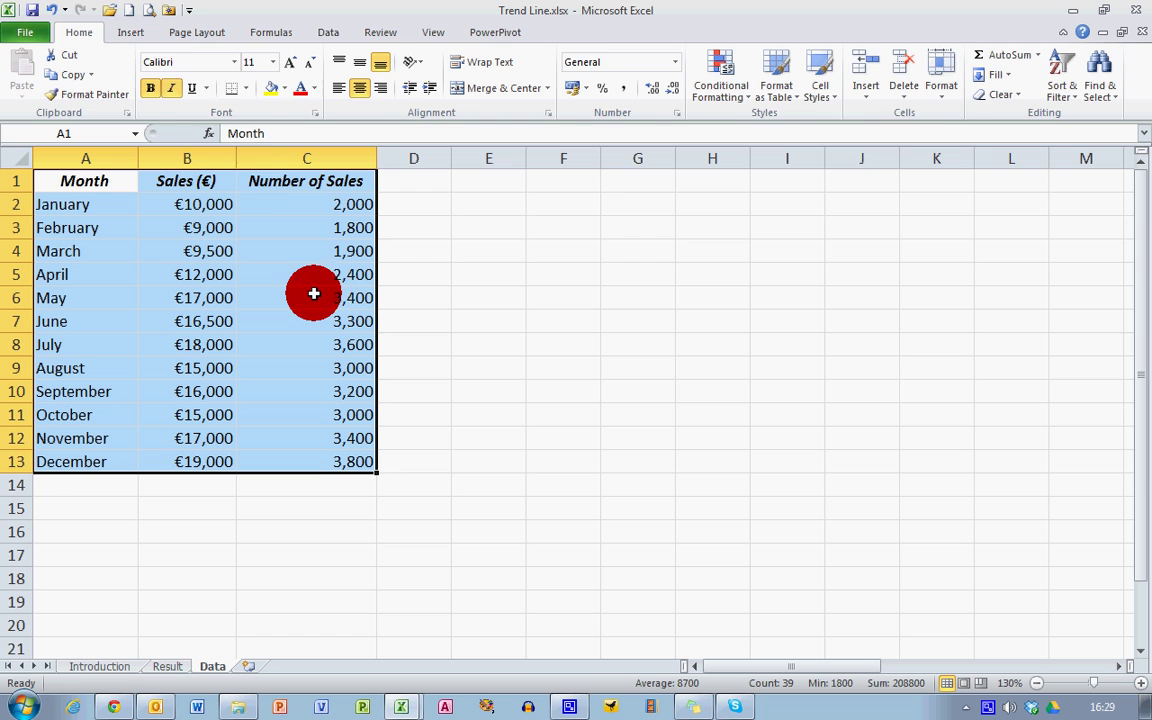
left_click(133, 33)
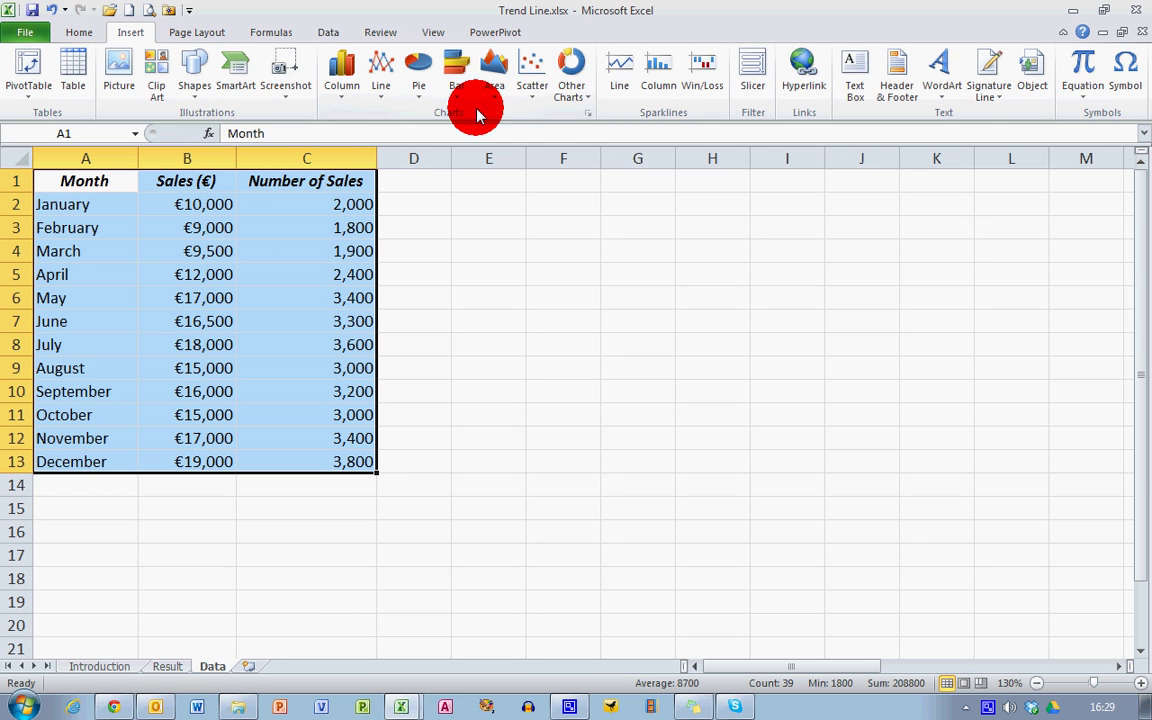
left_click(532, 95)
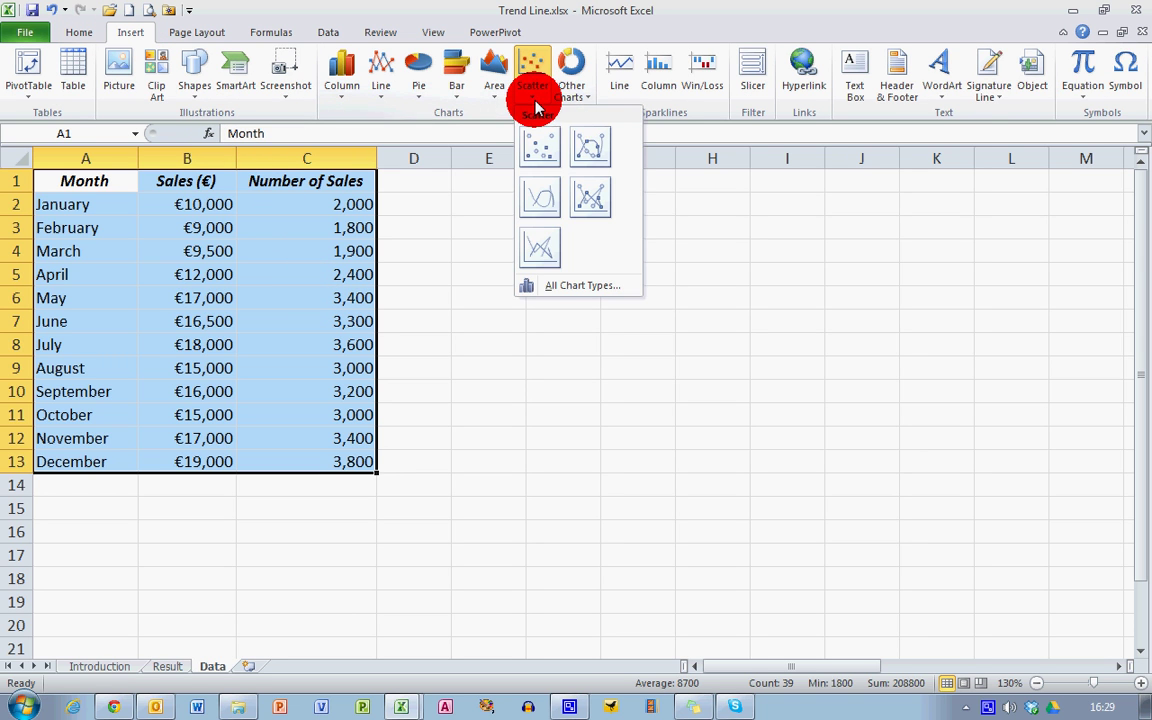
left_click(547, 154)
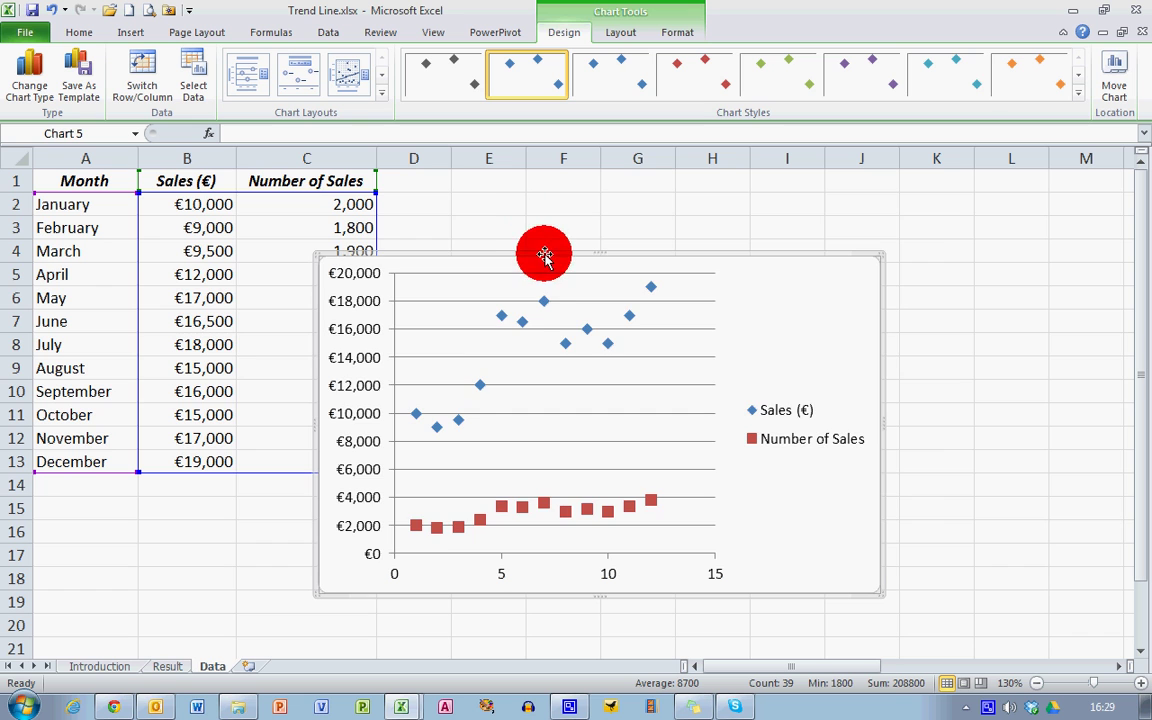
left_click_drag(544, 255, 641, 185)
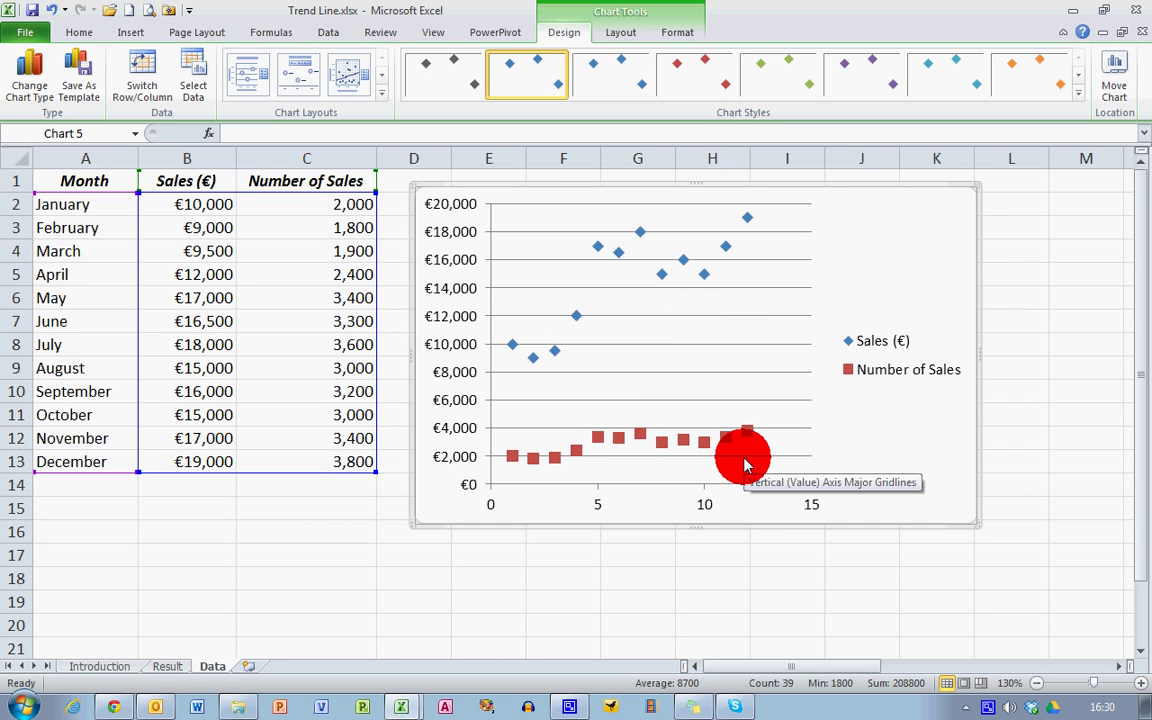
Plot the Number of Sales series of the new scatter chart on the secondary axis
left_click(685, 444)
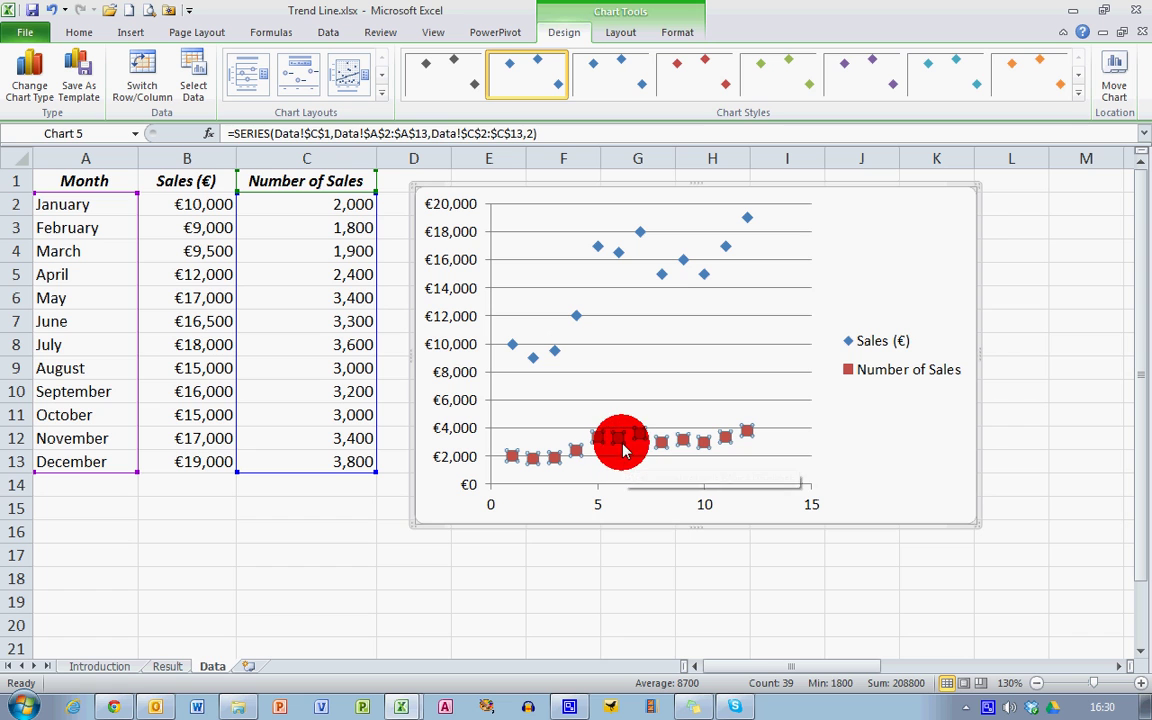
mouse_move(616, 447)
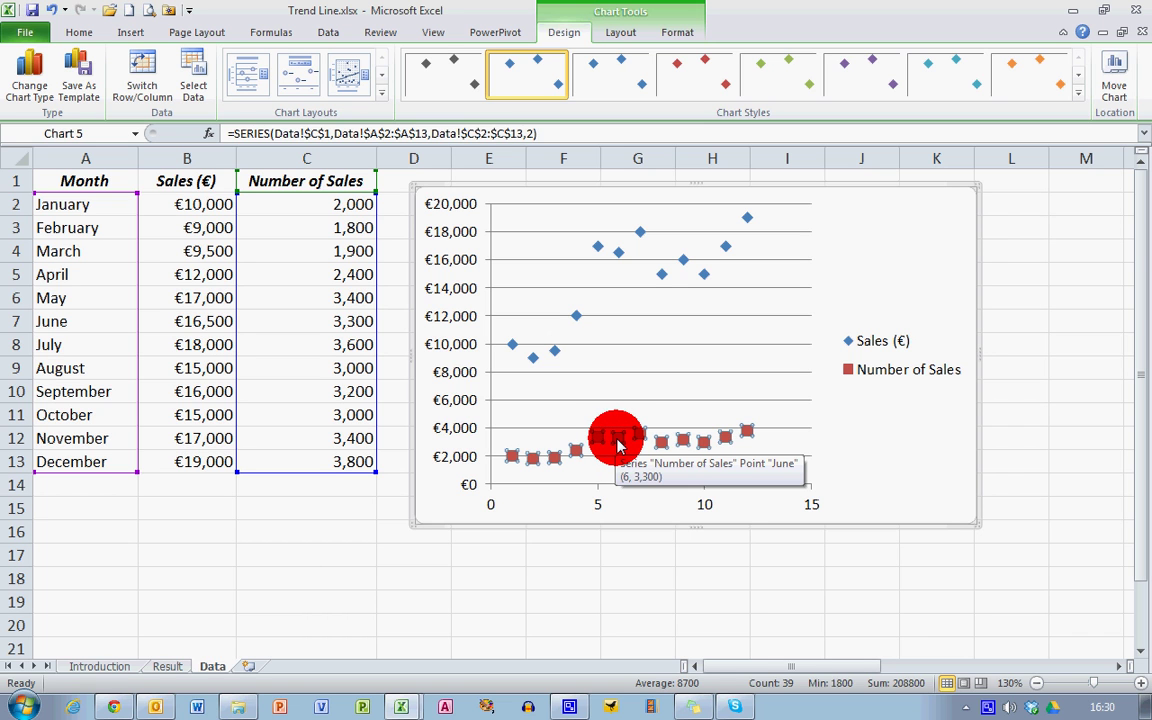
right_click(617, 446)
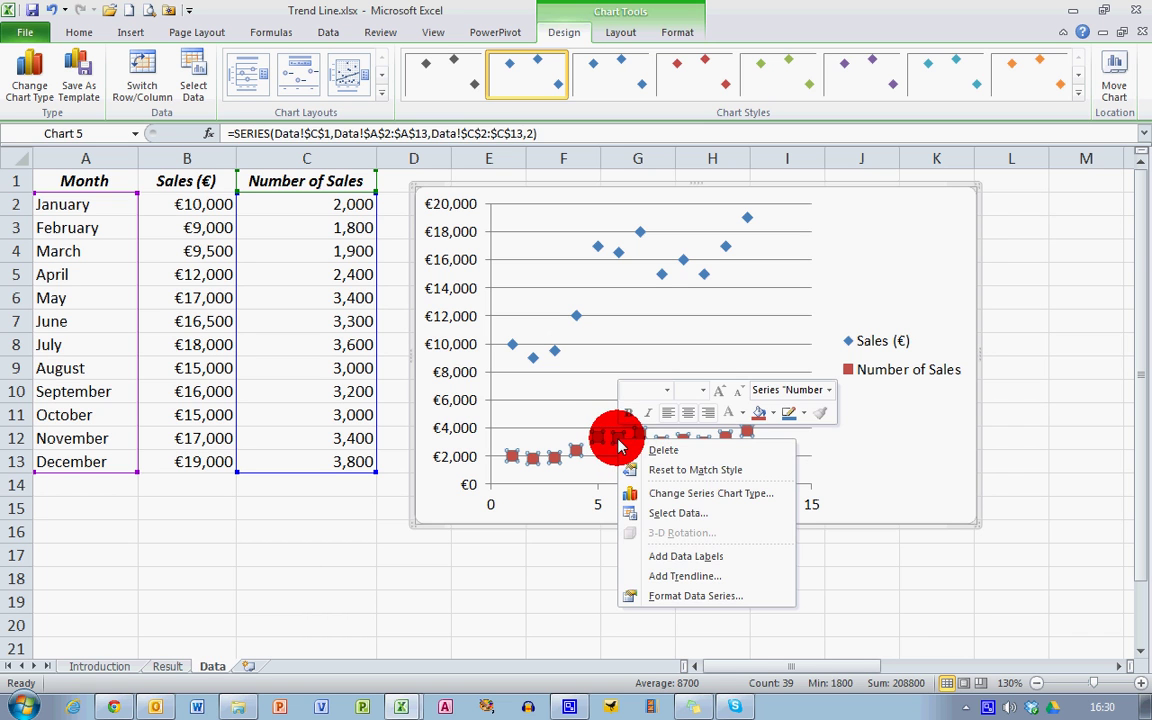
left_click(692, 596)
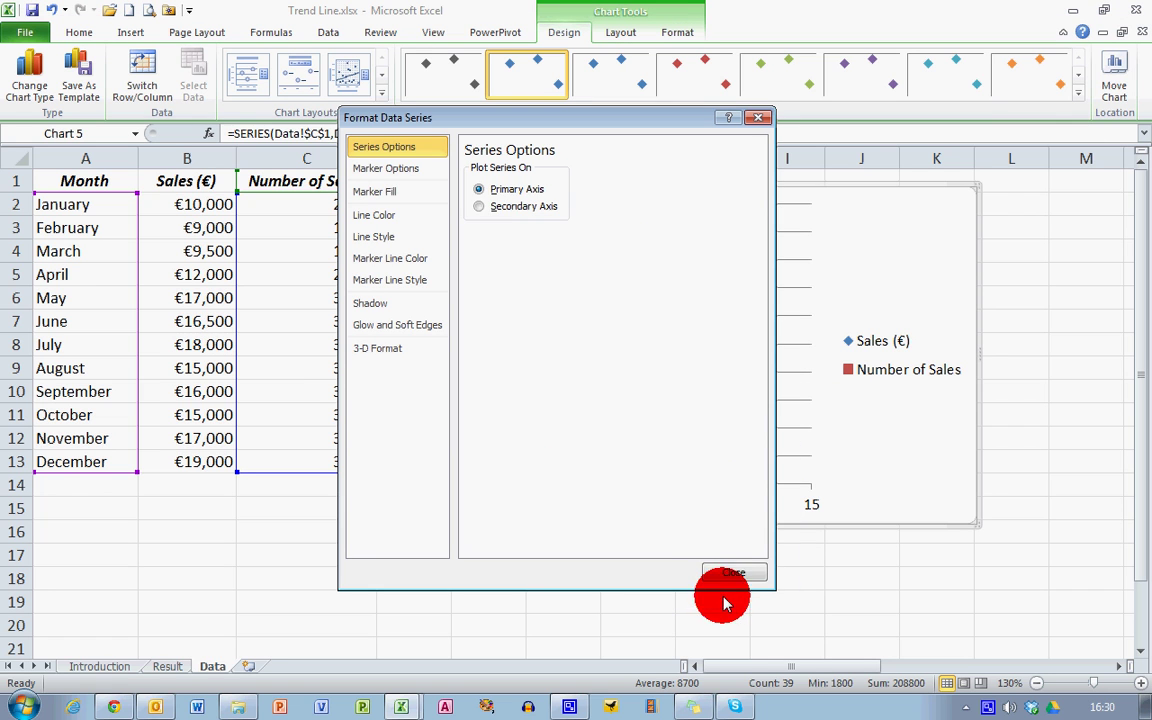
left_click(481, 210)
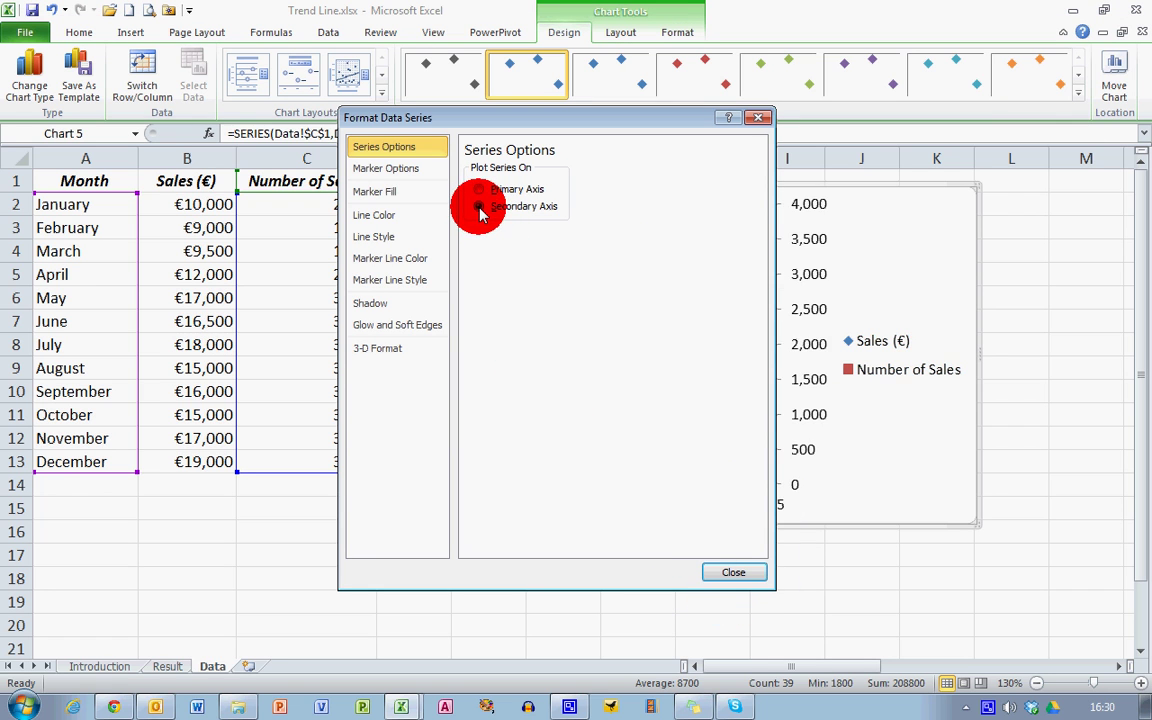
left_click(740, 578)
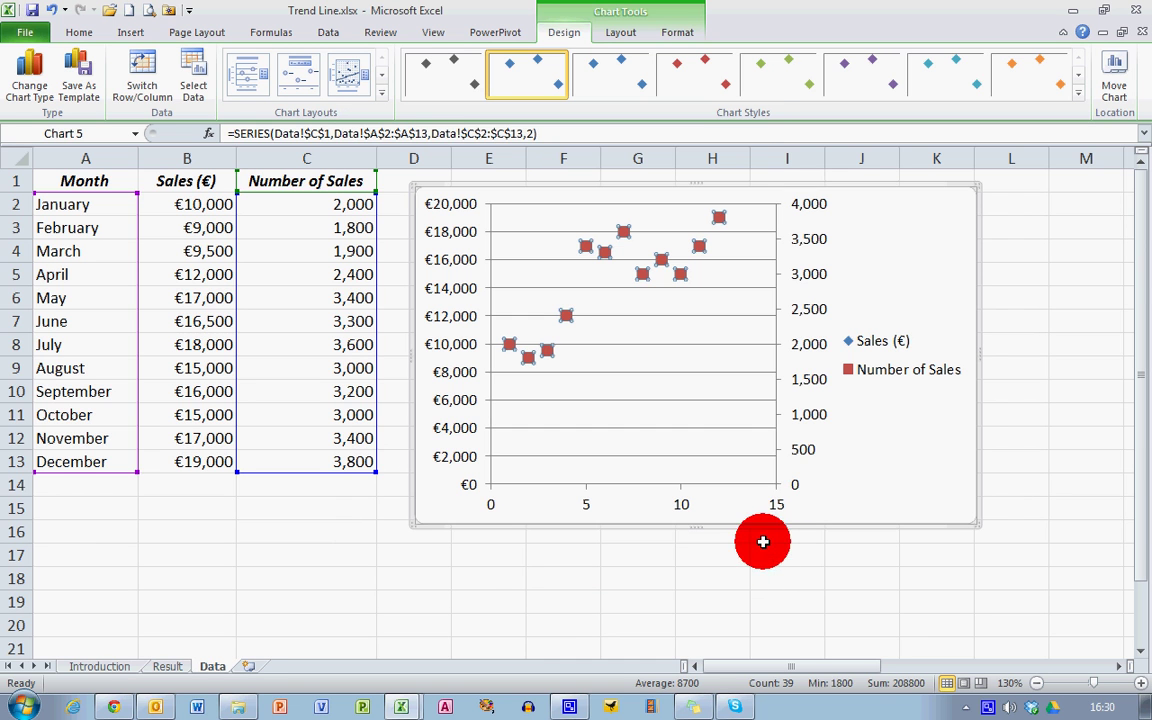
Fix the maximum of the chart's secondary vertical axis at 10000
left_click(808, 385)
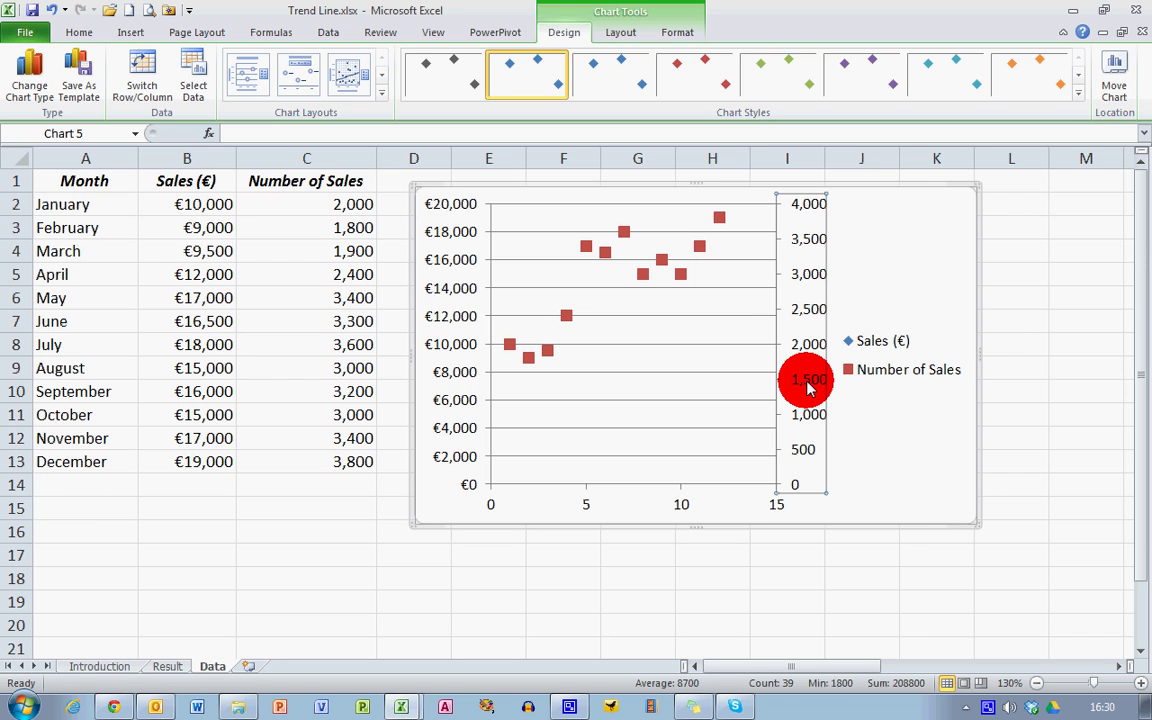
right_click(808, 386)
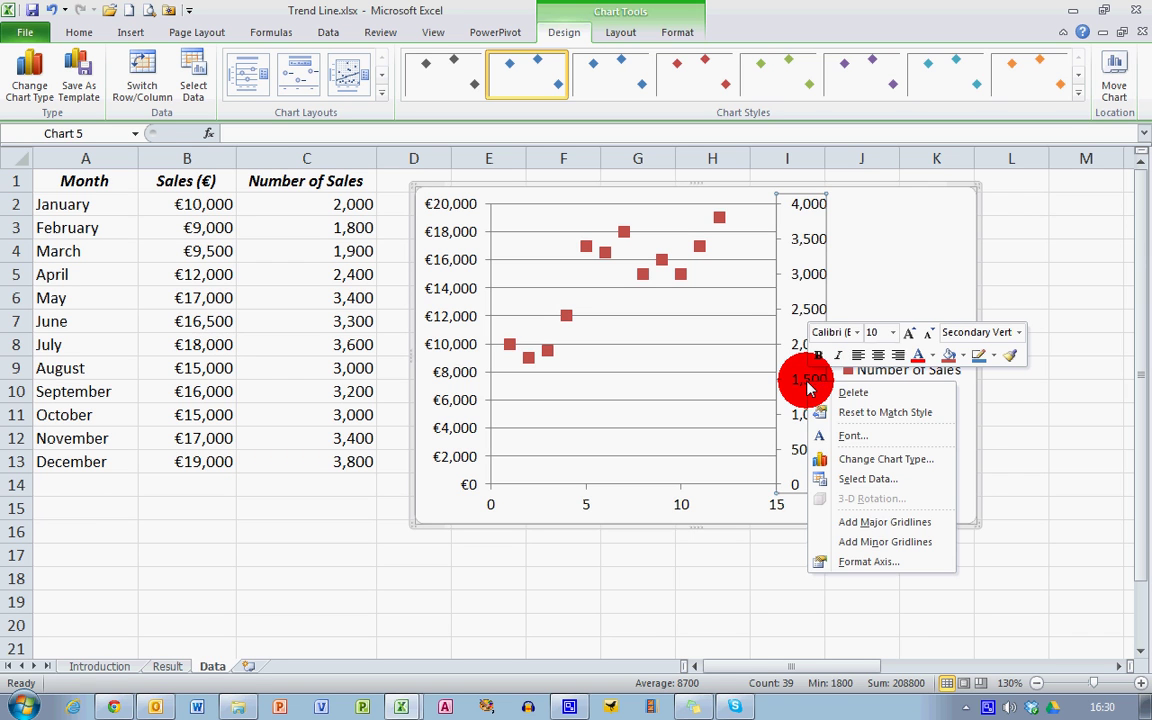
left_click(887, 568)
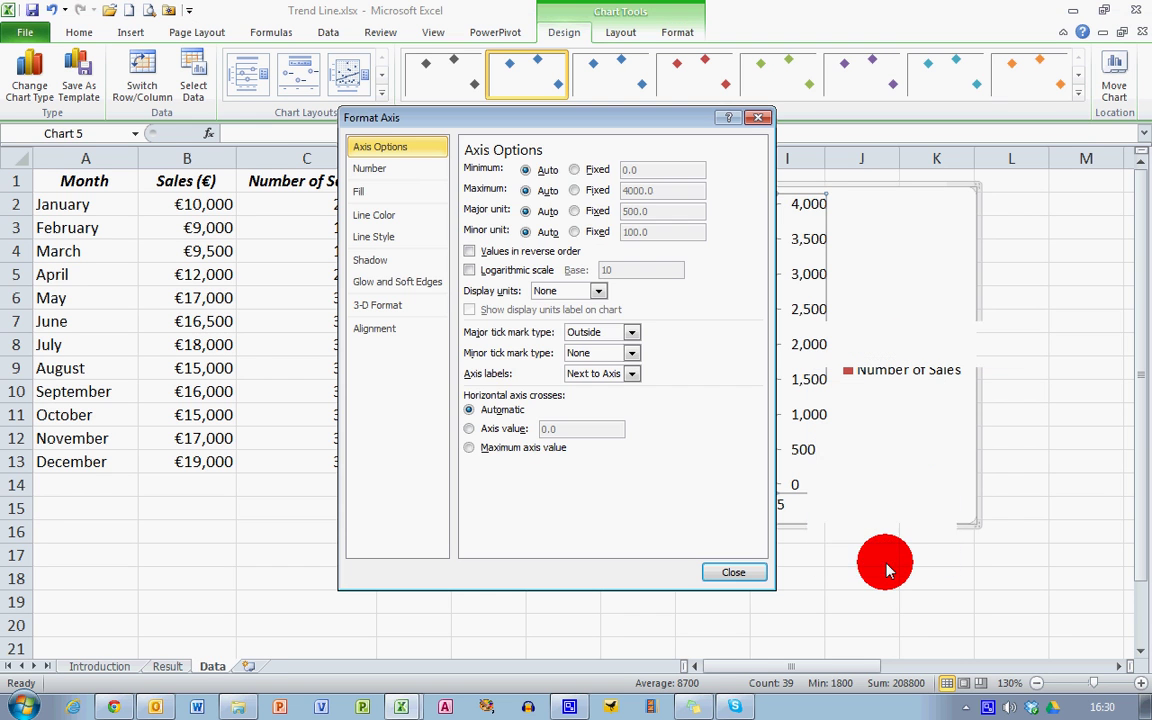
left_click(574, 190)
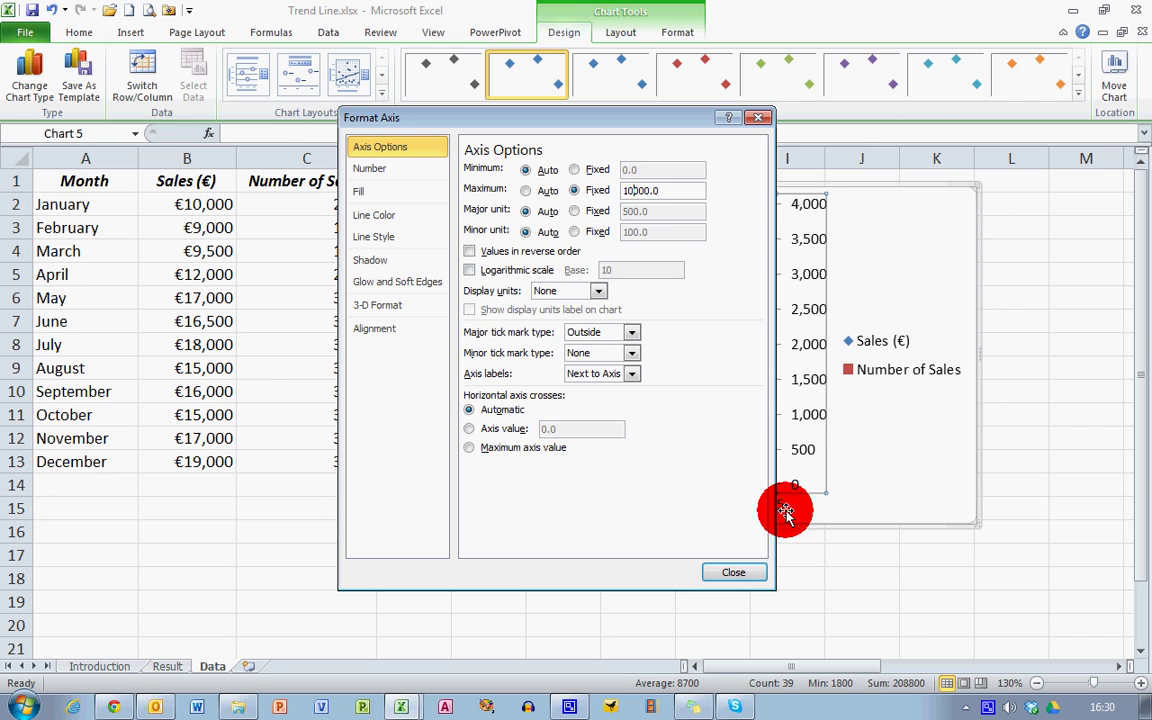
left_click(738, 573)
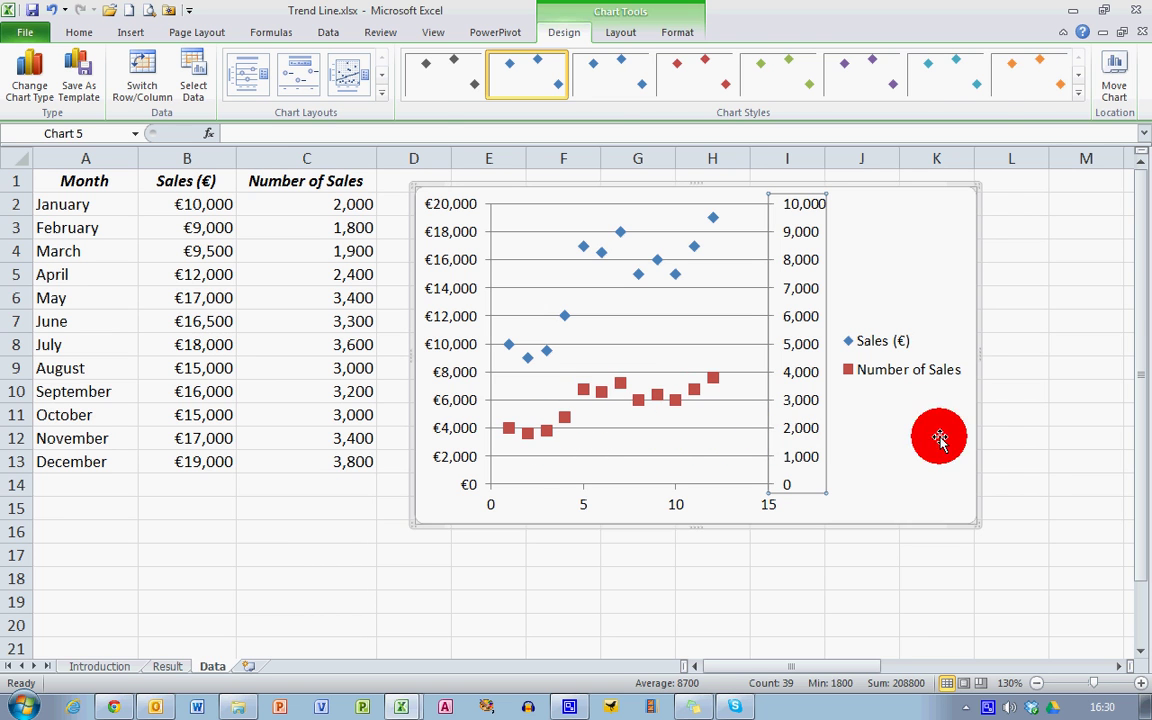
left_click(1036, 458)
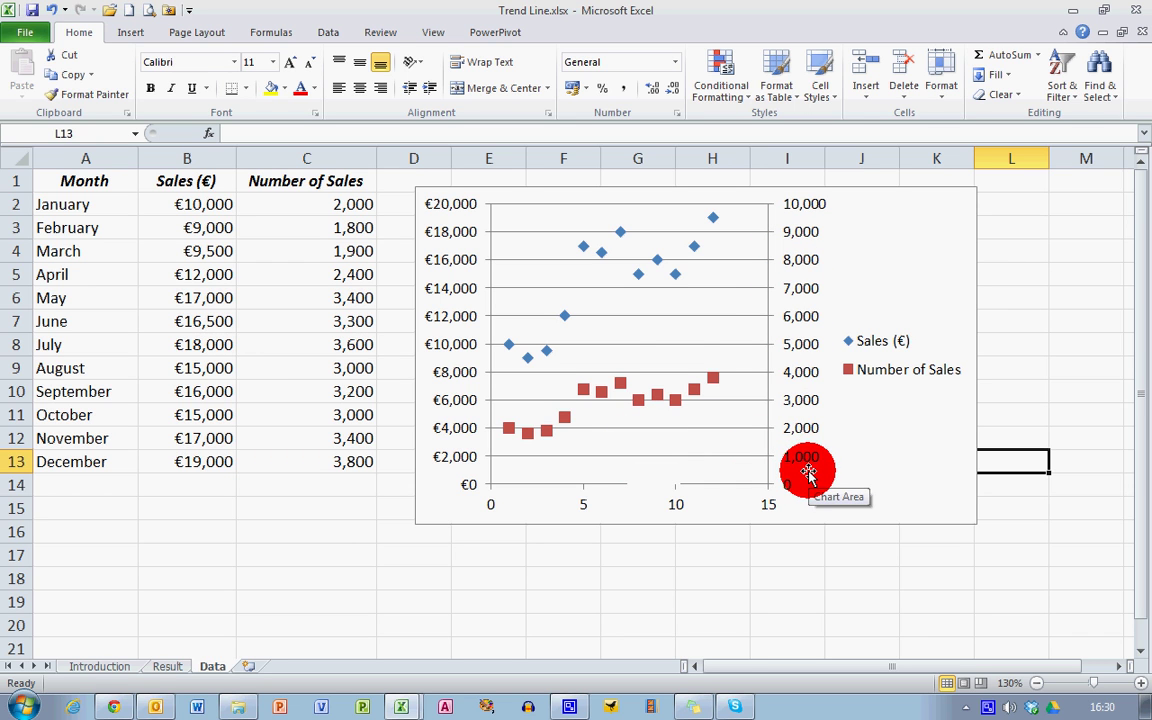
Add a linear trendline to the Sales (€) series of the two-axis scatter chart
left_click(566, 320)
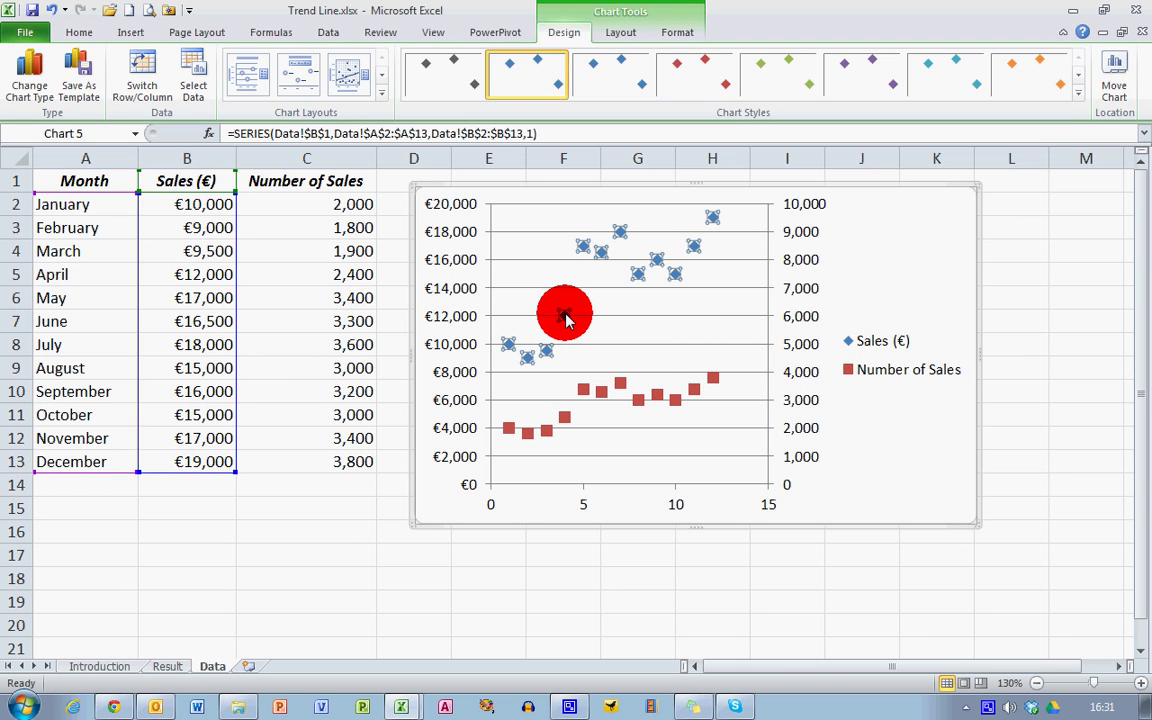
left_click(622, 32)
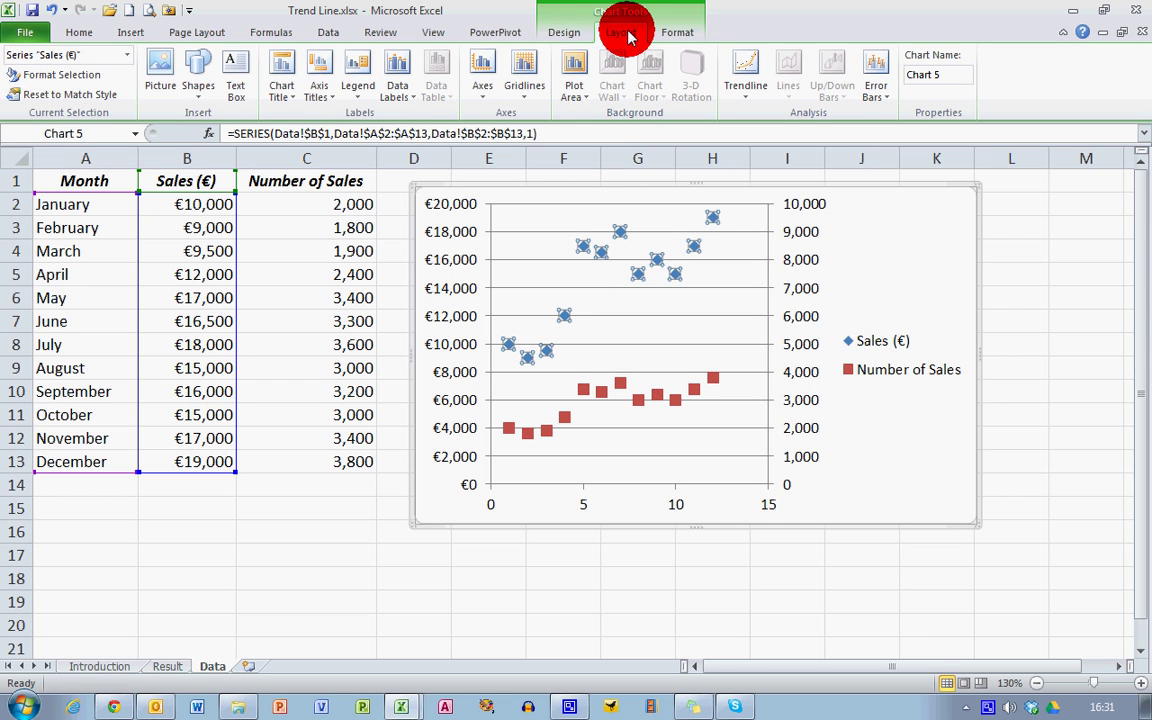
left_click(748, 97)
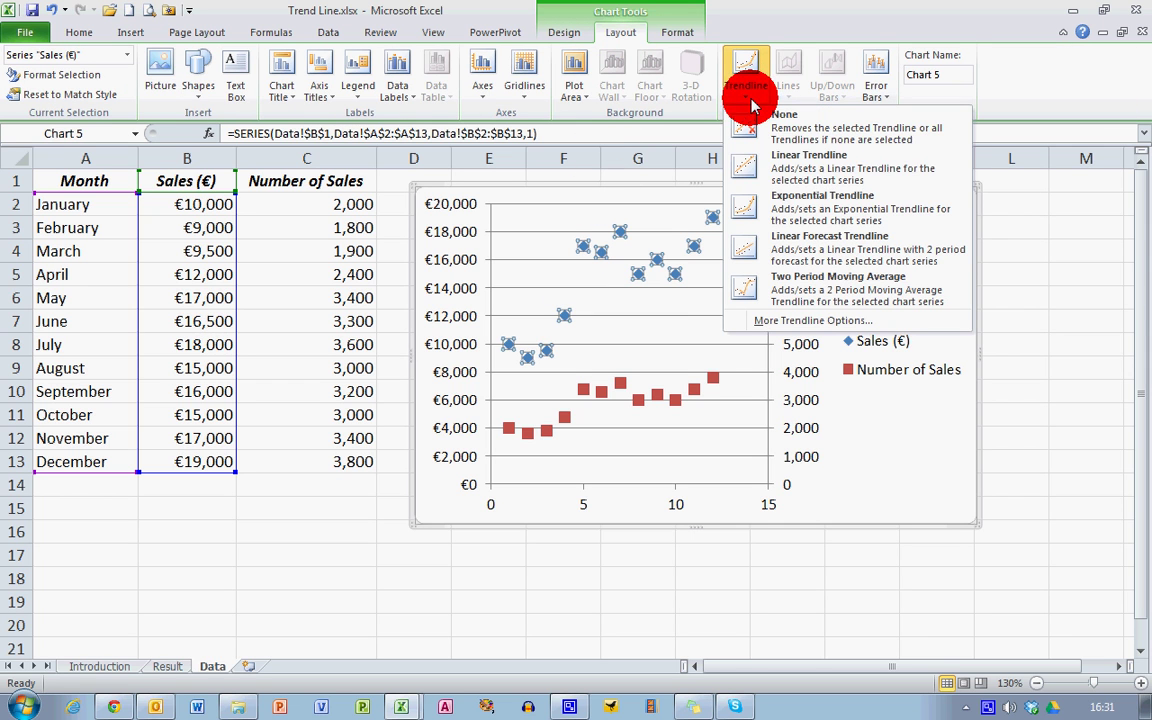
left_click(818, 176)
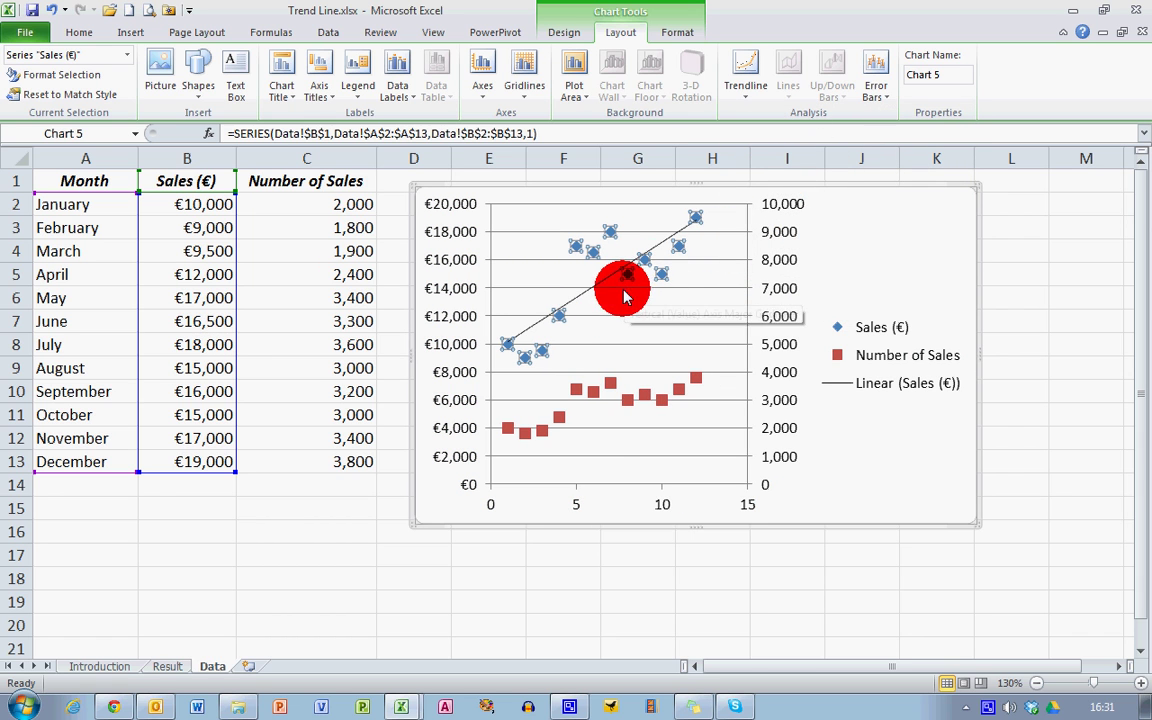
Add a linear trendline with the default options to the Number of Sales series
left_click(598, 400)
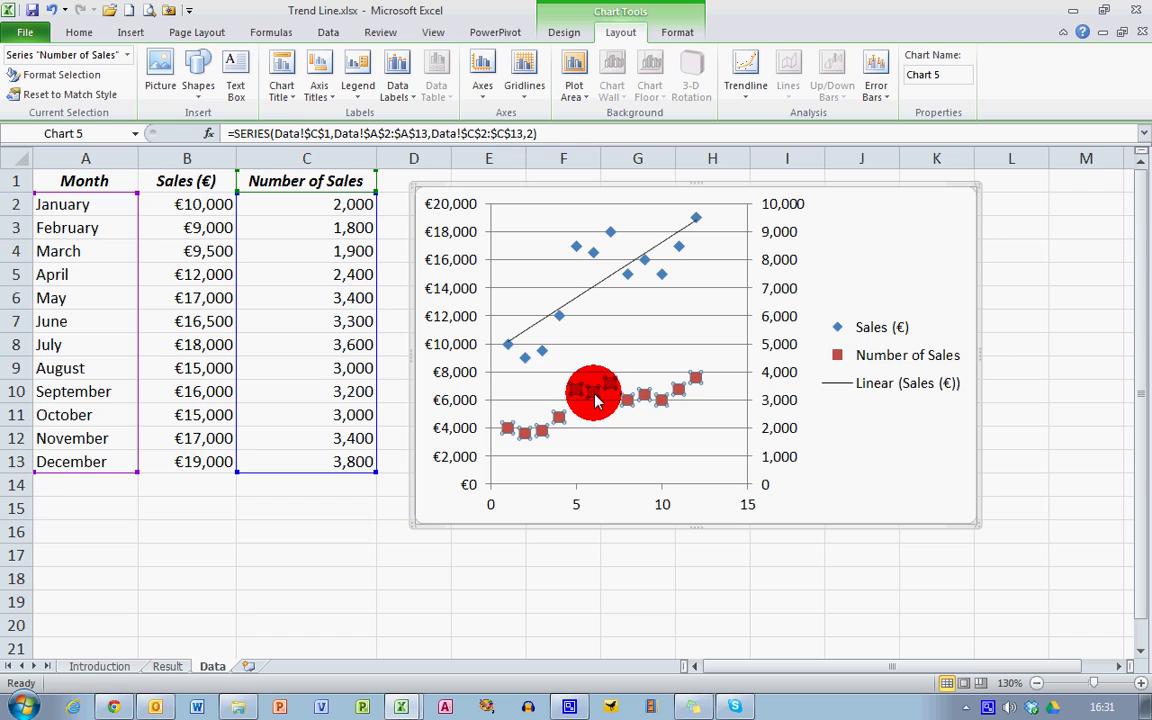
right_click(593, 400)
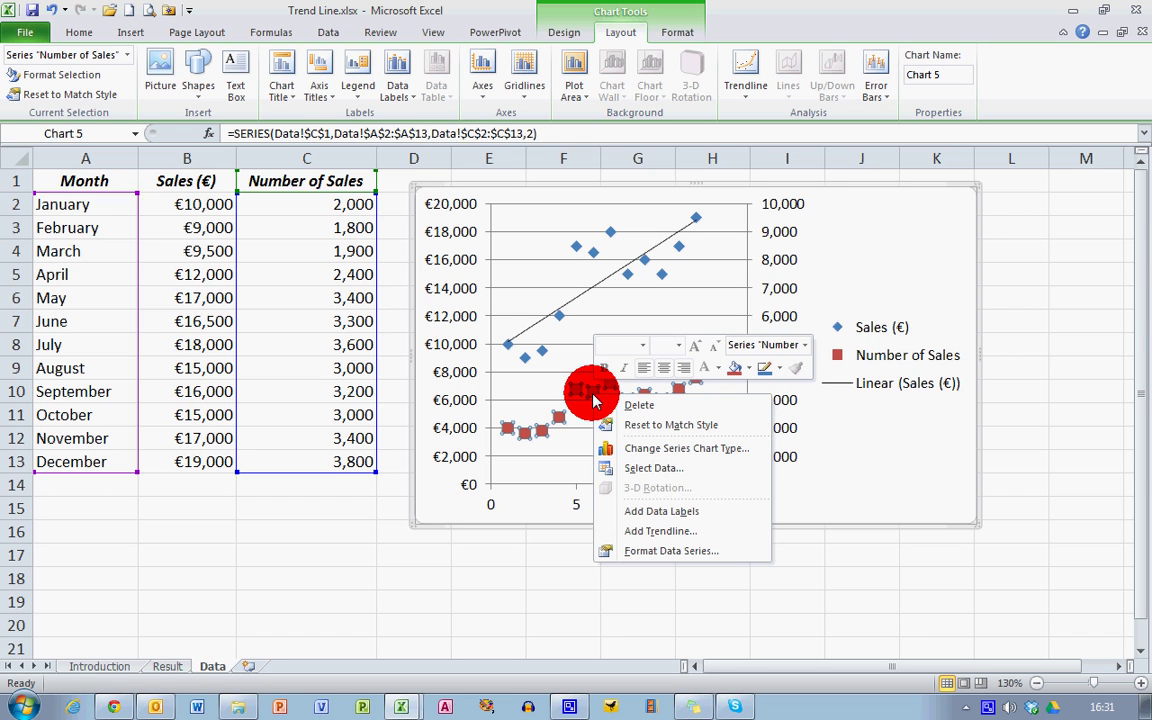
left_click(726, 537)
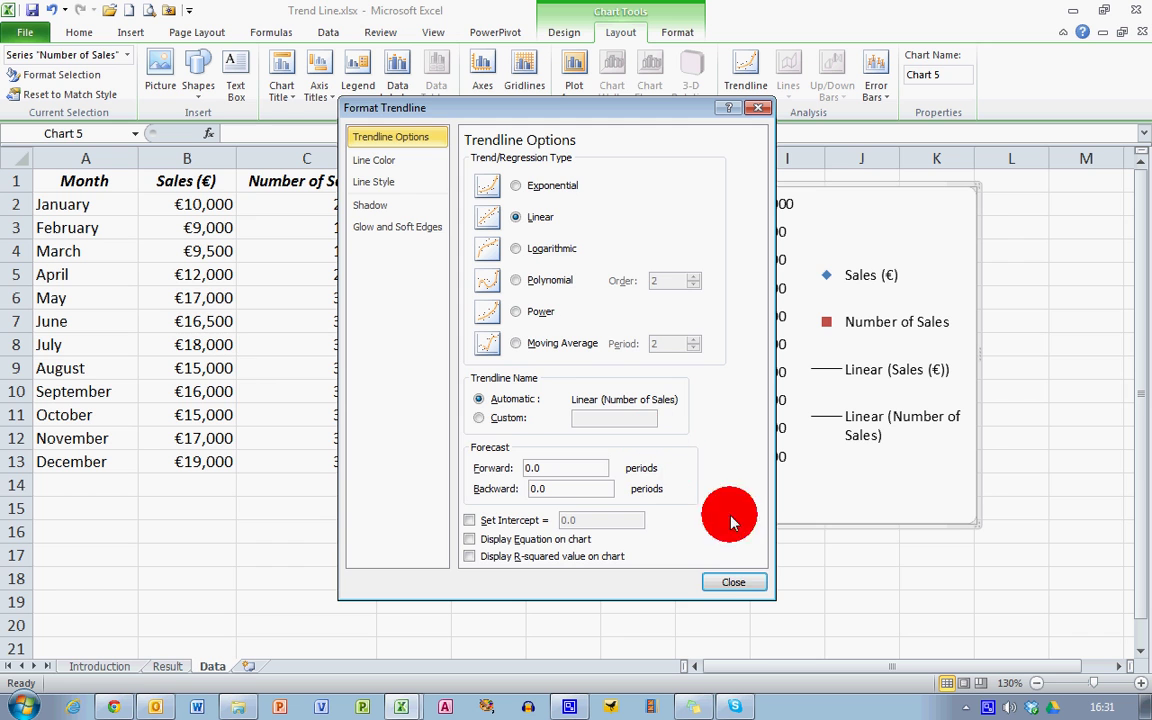
left_click(746, 584)
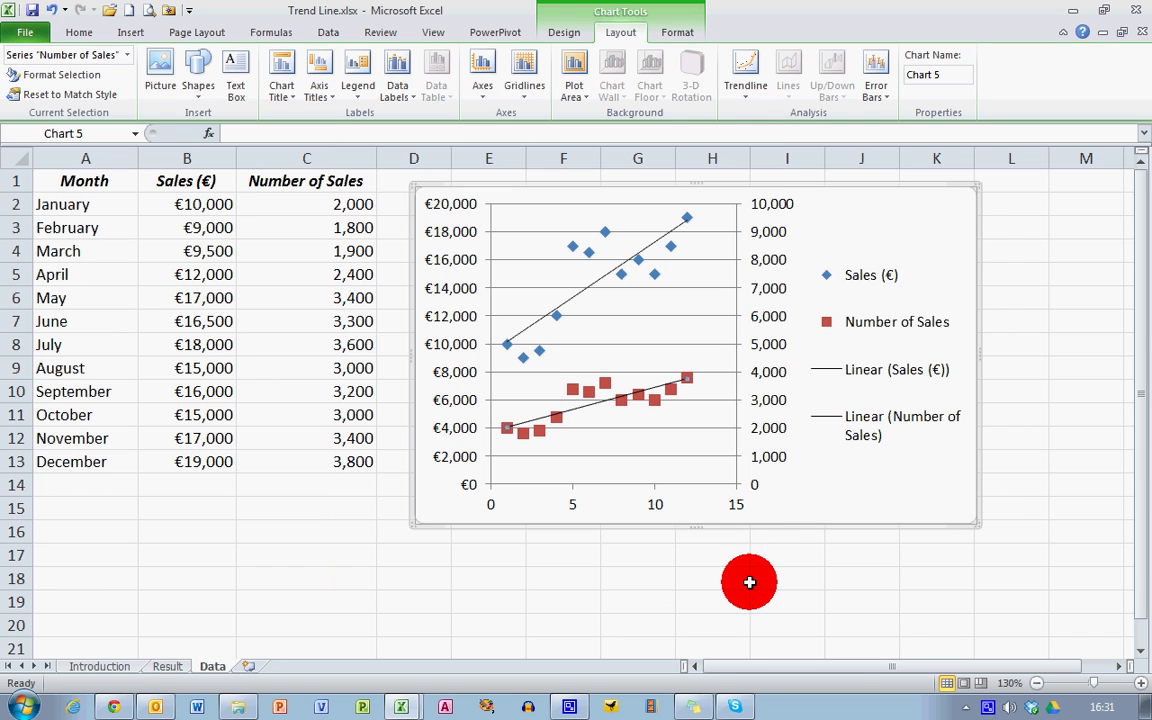
Increase the line width of the Number of Sales trendline to 1.75 pt
right_click(590, 410)
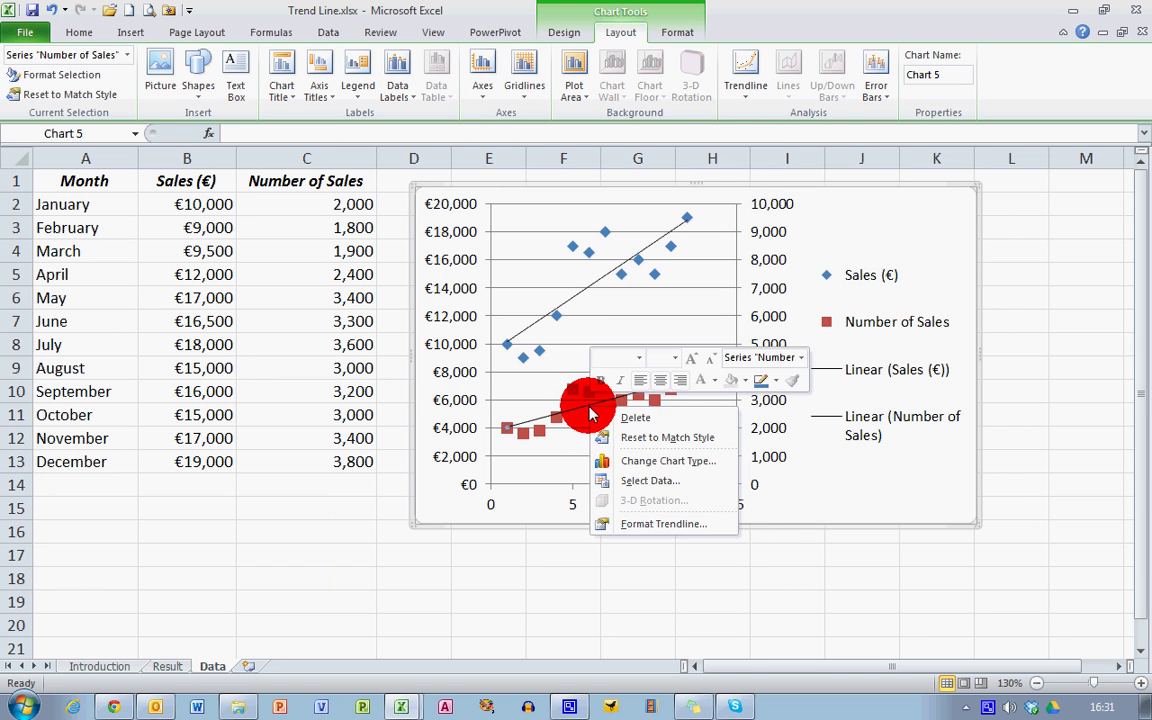
left_click(665, 526)
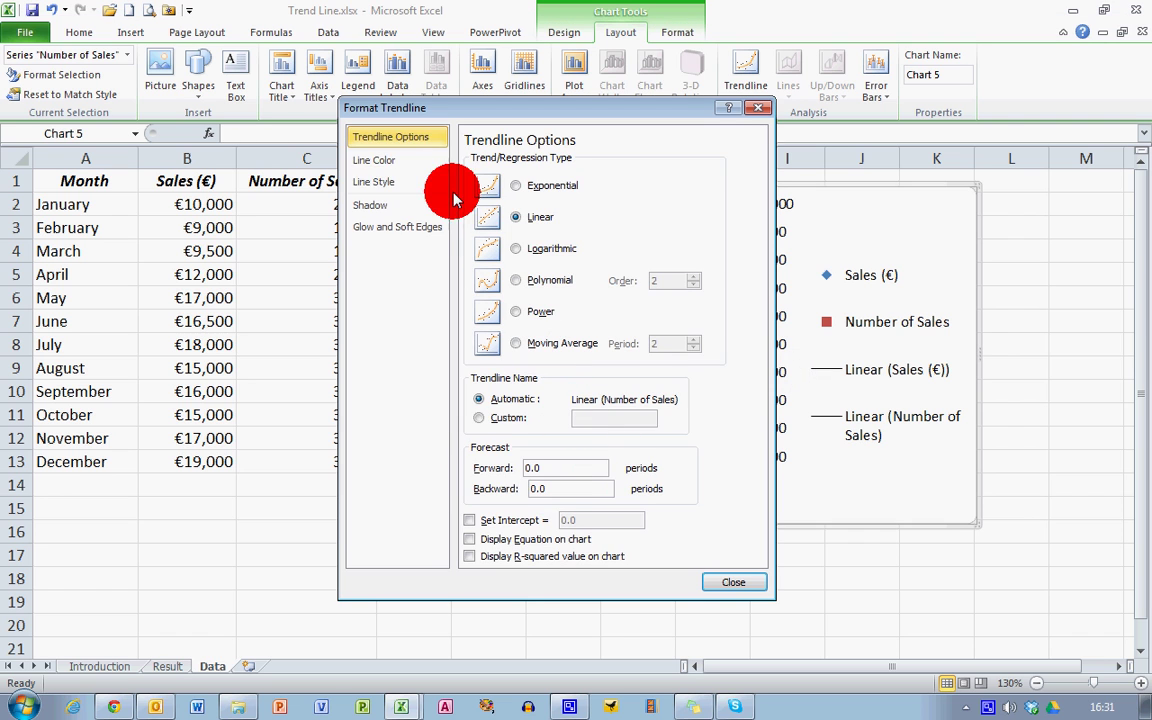
left_click(398, 183)
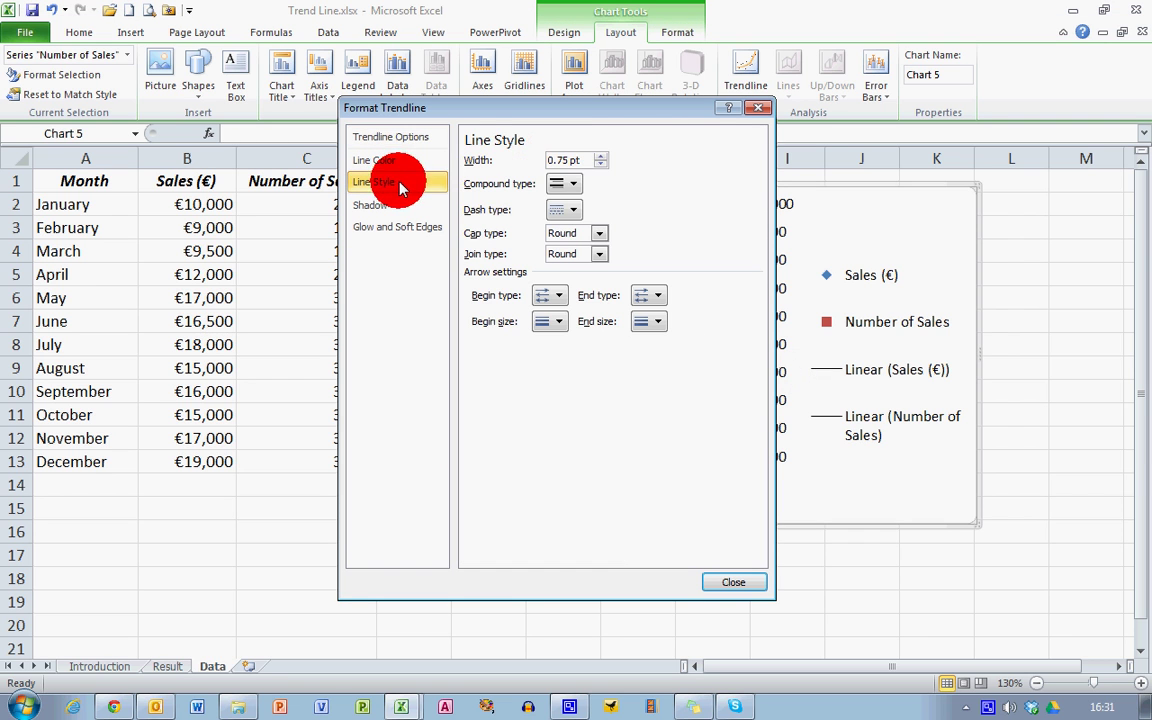
left_click(600, 157)
left_click(600, 157)
left_click(600, 157)
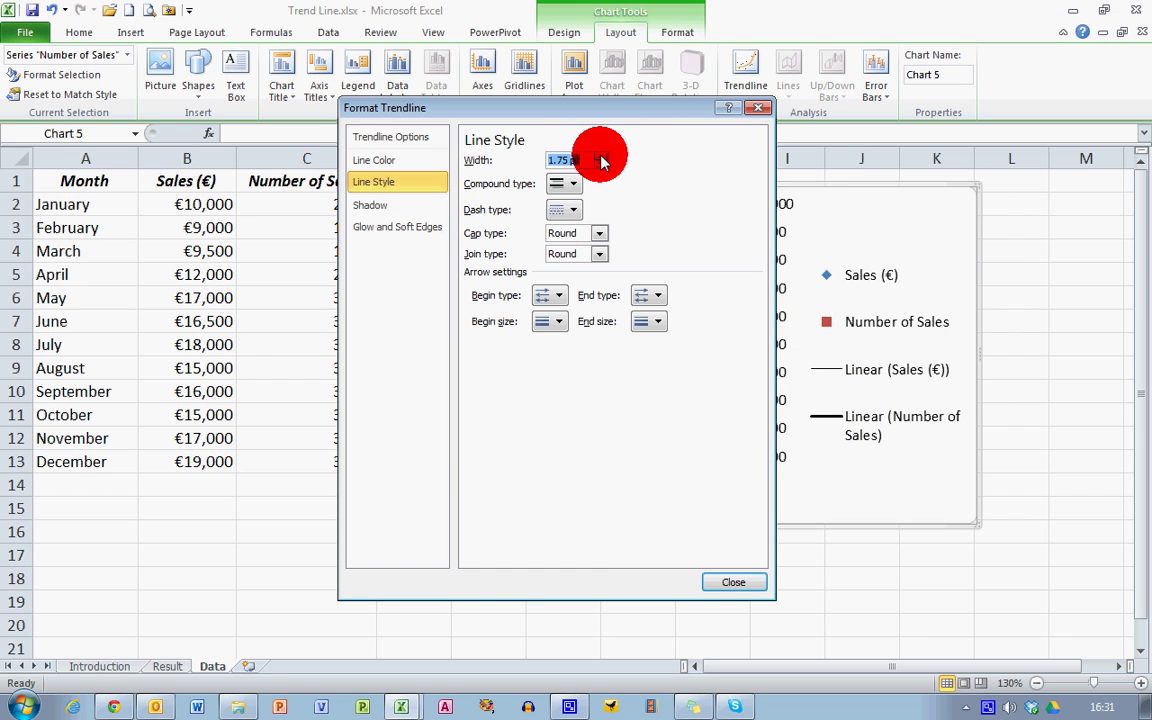
left_click(733, 583)
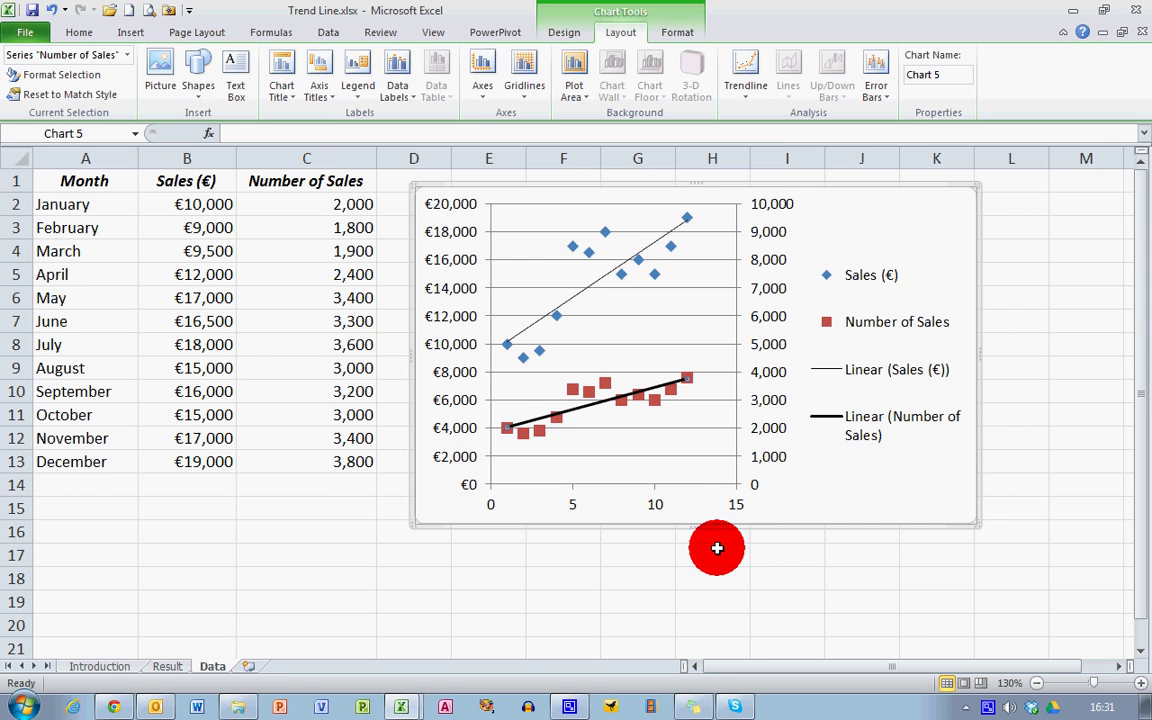
Increase the line width of the Sales (€) trendline to 2 pt and deselect the chart
left_click(599, 278)
right_click(600, 280)
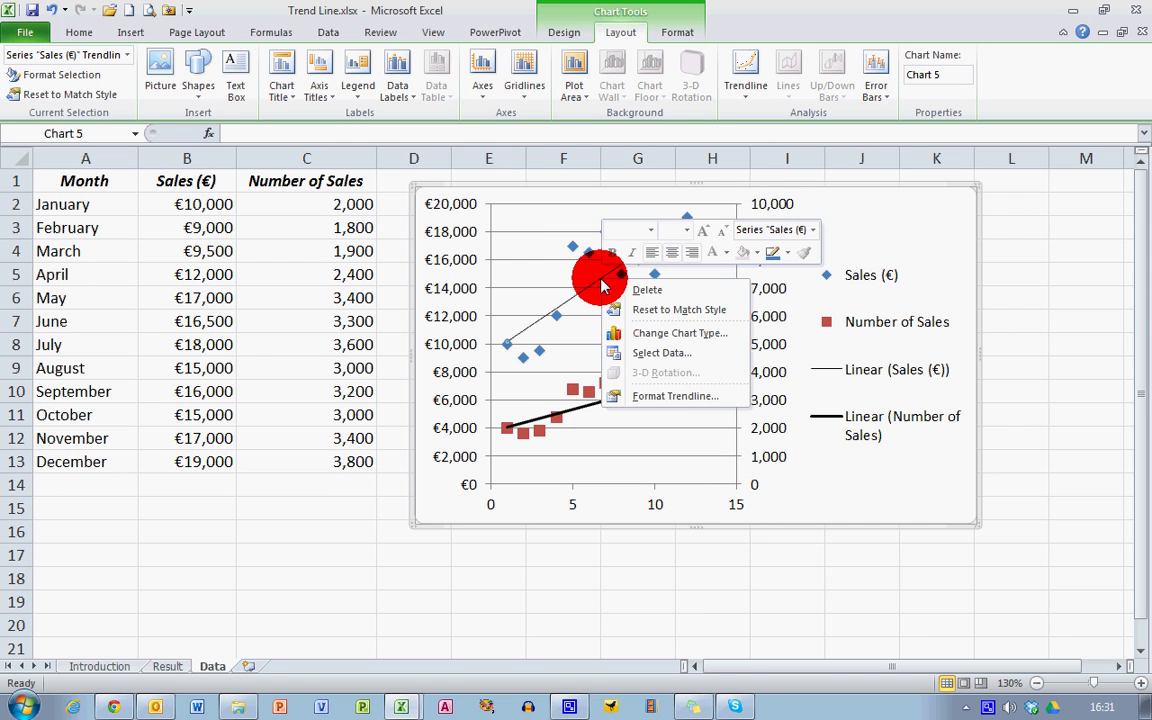
left_click(671, 398)
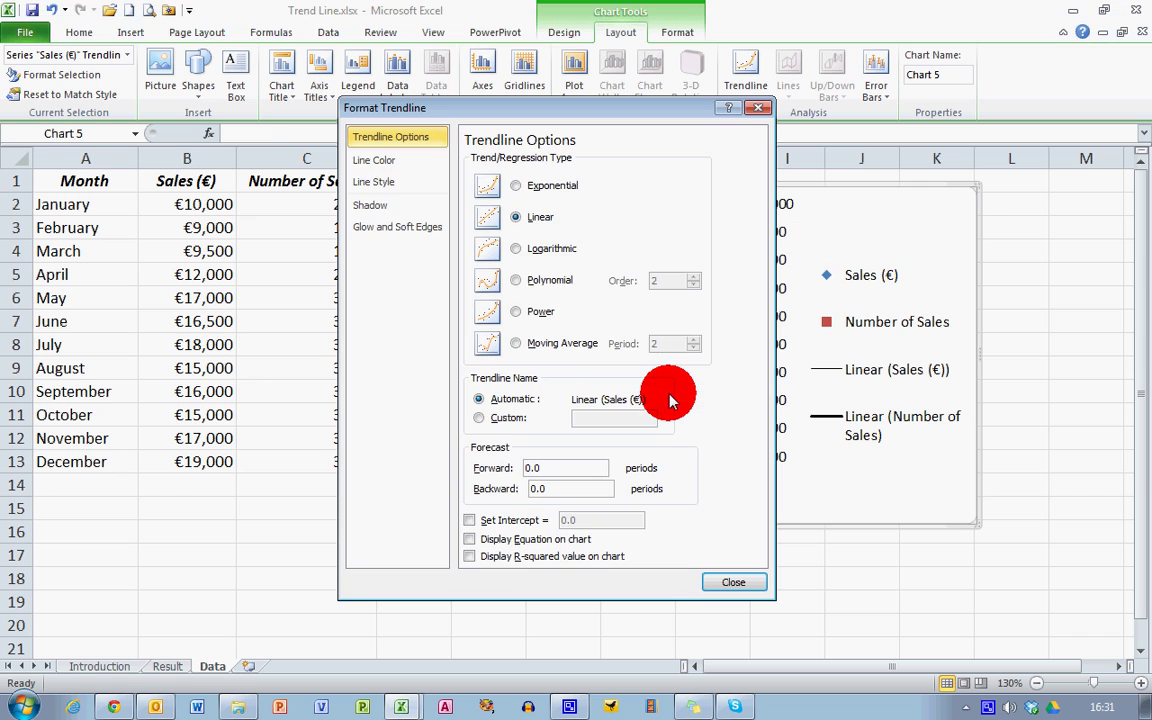
left_click(378, 182)
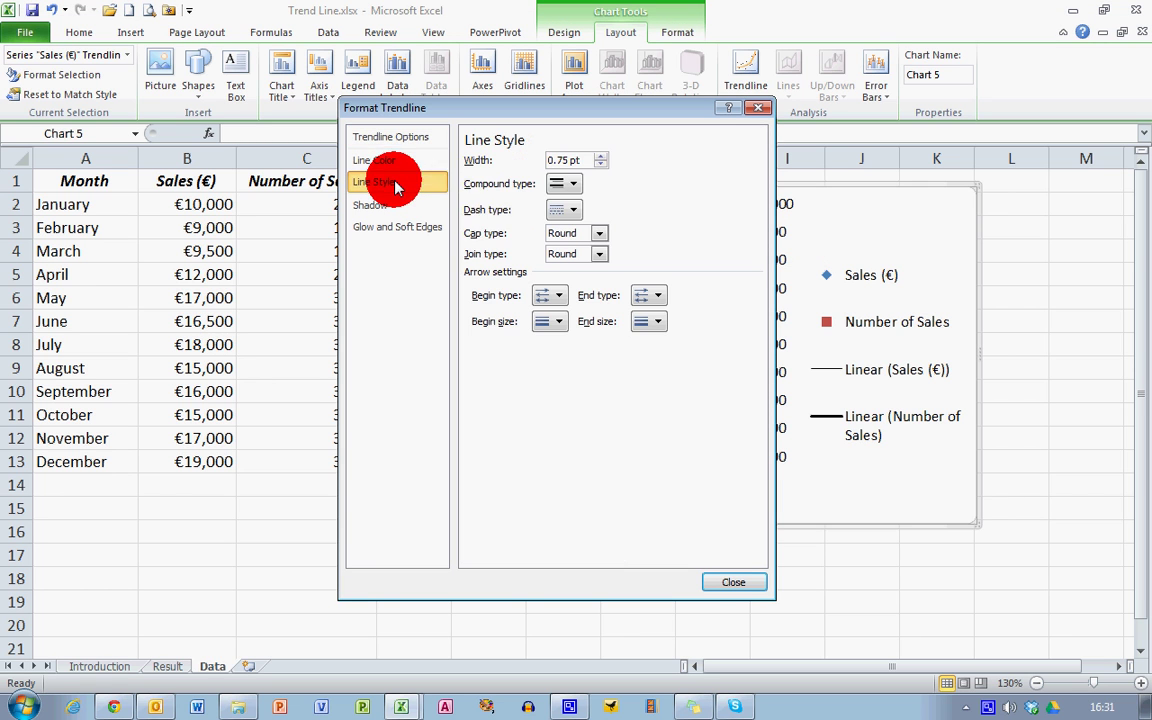
left_click(600, 156)
left_click(600, 156)
left_click(600, 156)
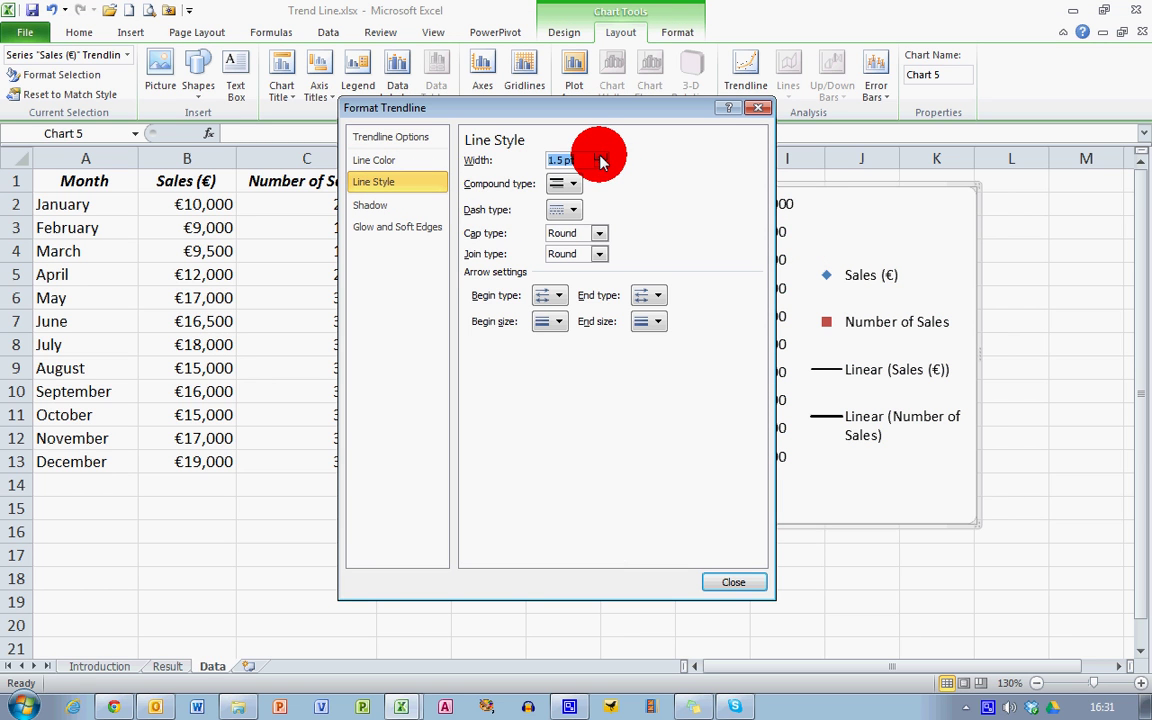
left_click(600, 156)
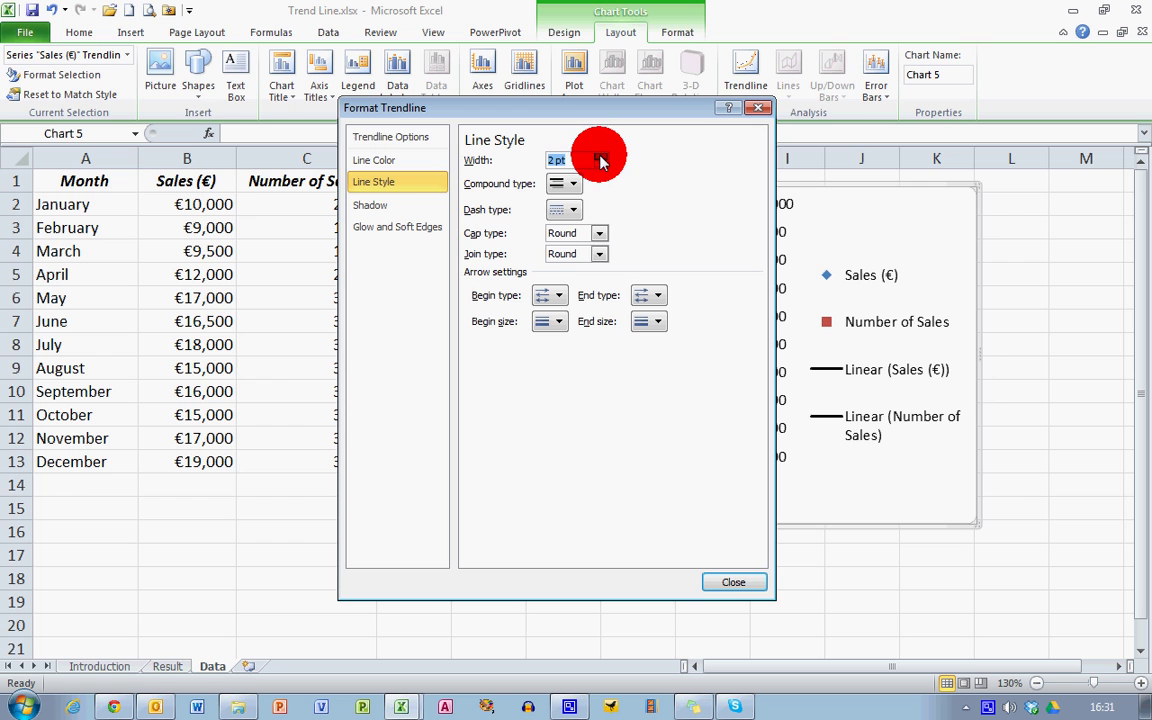
left_click(730, 585)
left_click(708, 575)
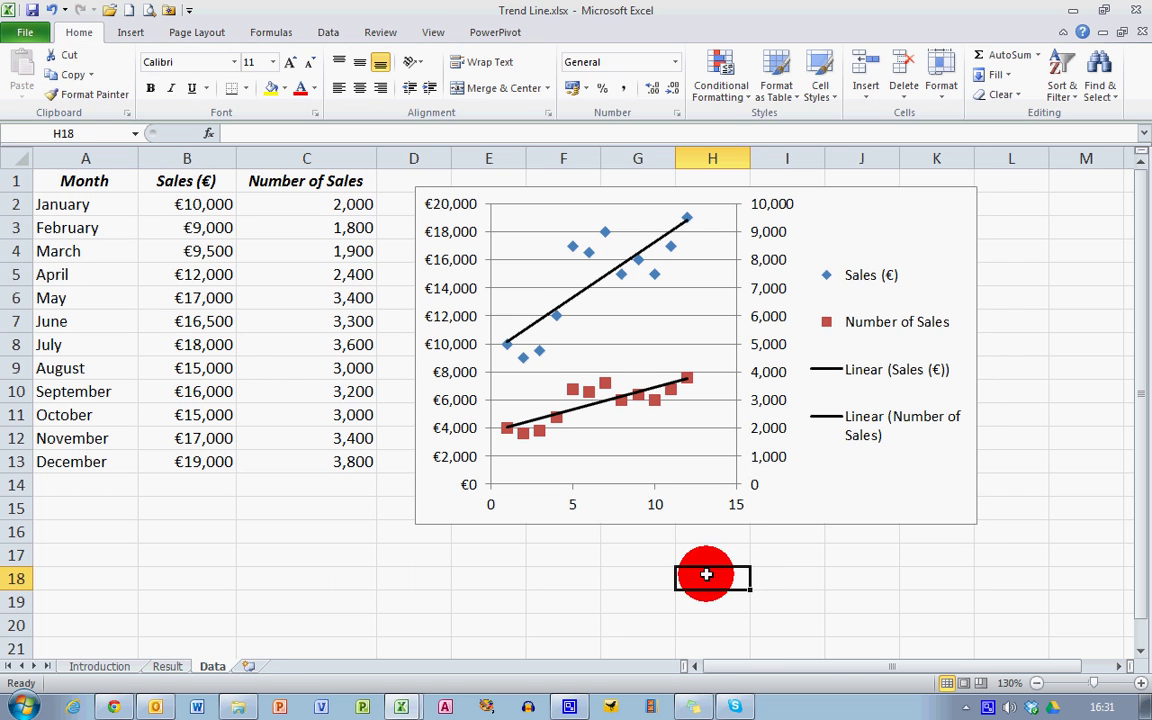